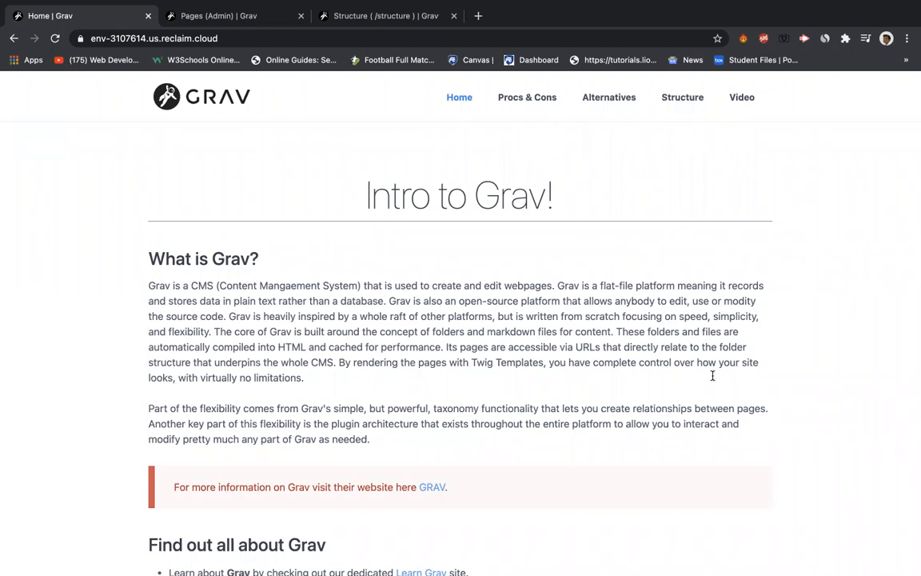
# Switch to the Reclaim Cloud dashboard and view Grav among the Marketplace's Content Management applications, without installing it
pyautogui.hscroll(-2, 249, 245)
pyautogui.hotkey('ctrl', 'Up')
pyautogui.hotkey('ctrl', 'Up')
pyautogui.hotkey('ctrl', 'Right')
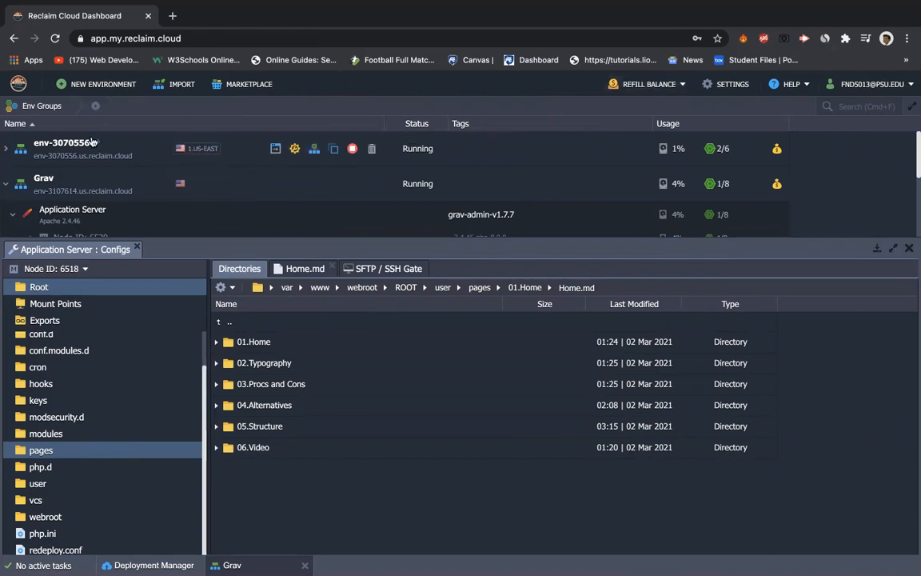
pyautogui.click(222, 83)
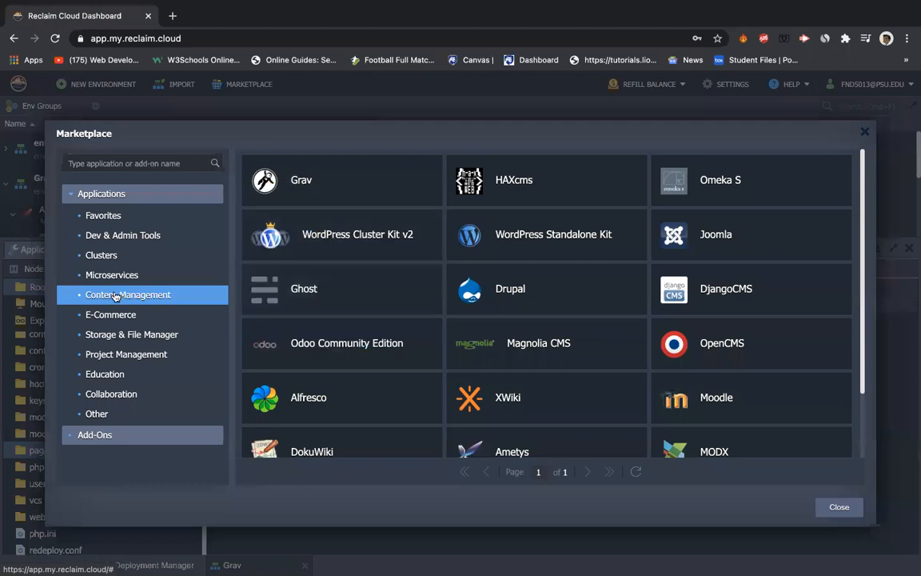
pyautogui.click(92, 194)
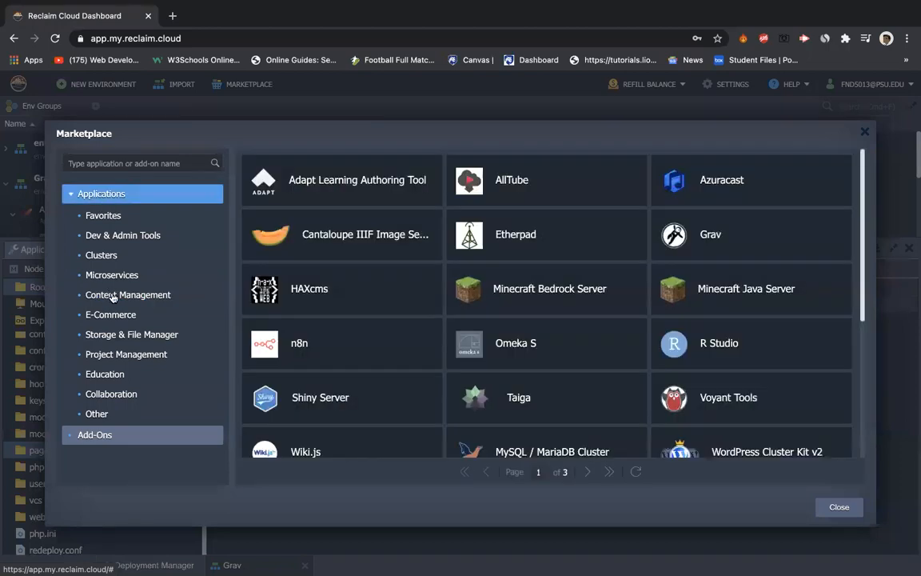
pyautogui.click(104, 294)
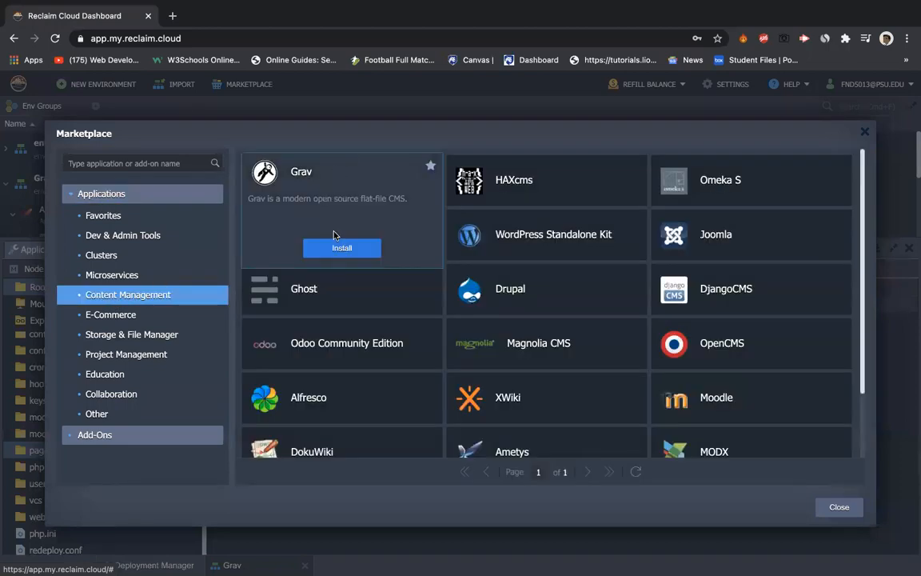
pyautogui.click(865, 133)
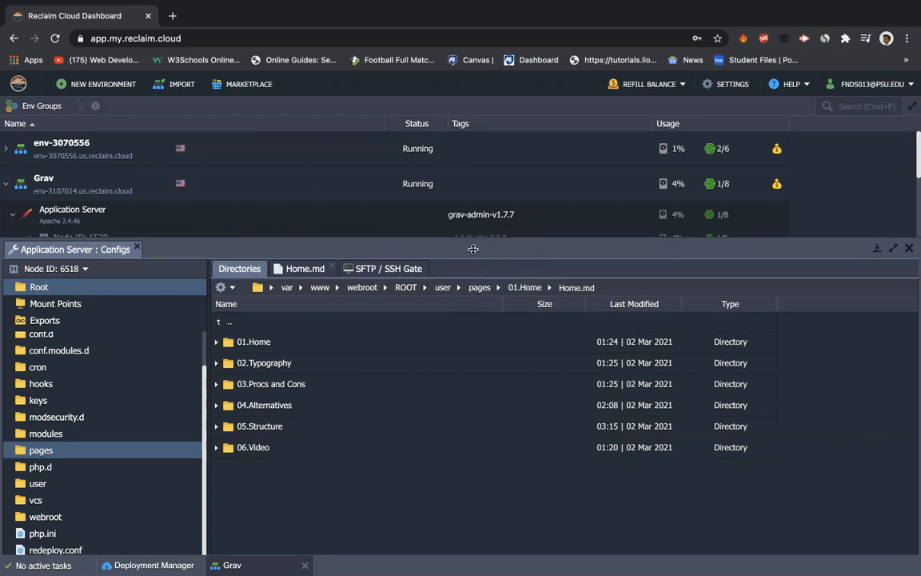
# Enlarge the environment list and examine the two Grav environments with their application servers and nodes
pyautogui.scroll(-4, 380, 200)
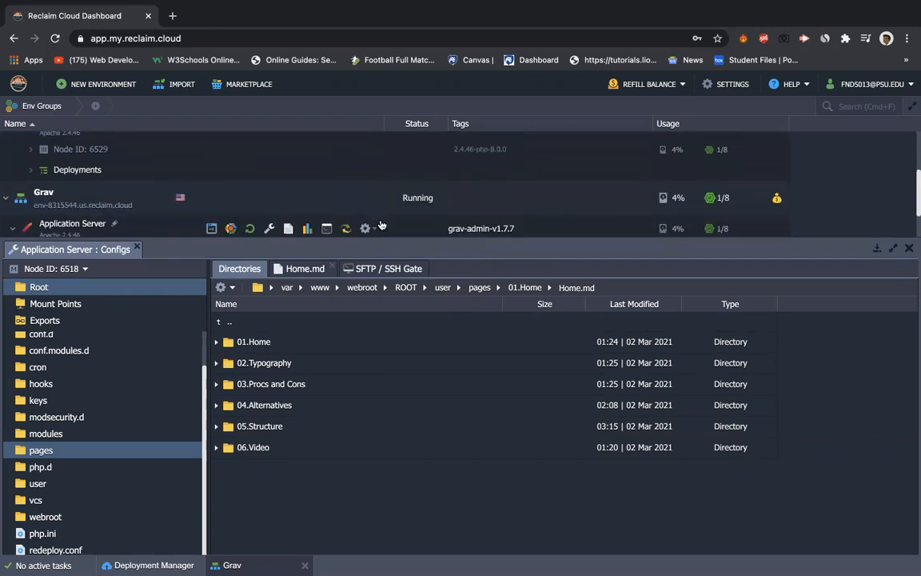
pyautogui.scroll(-2, 379, 189)
pyautogui.scroll(3, 368, 200)
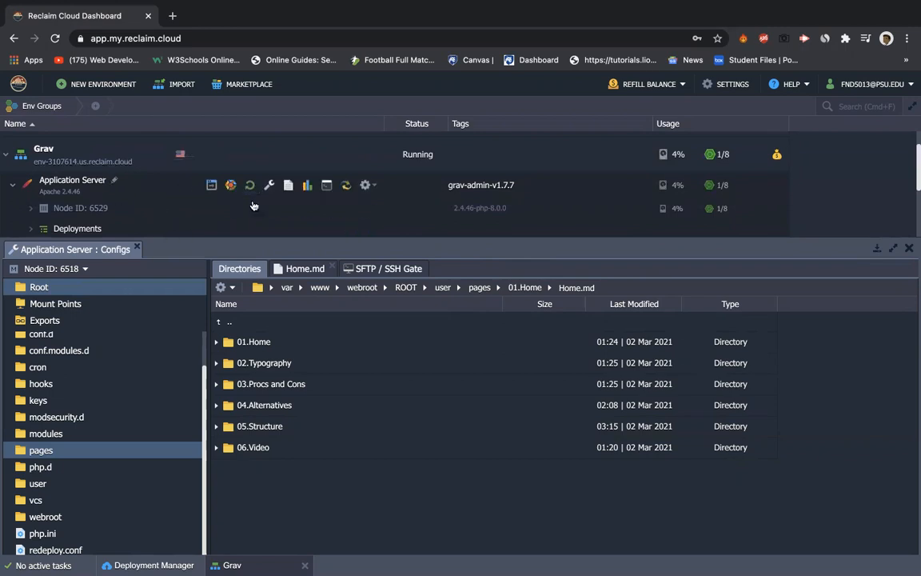
pyautogui.scroll(-3, 232, 200)
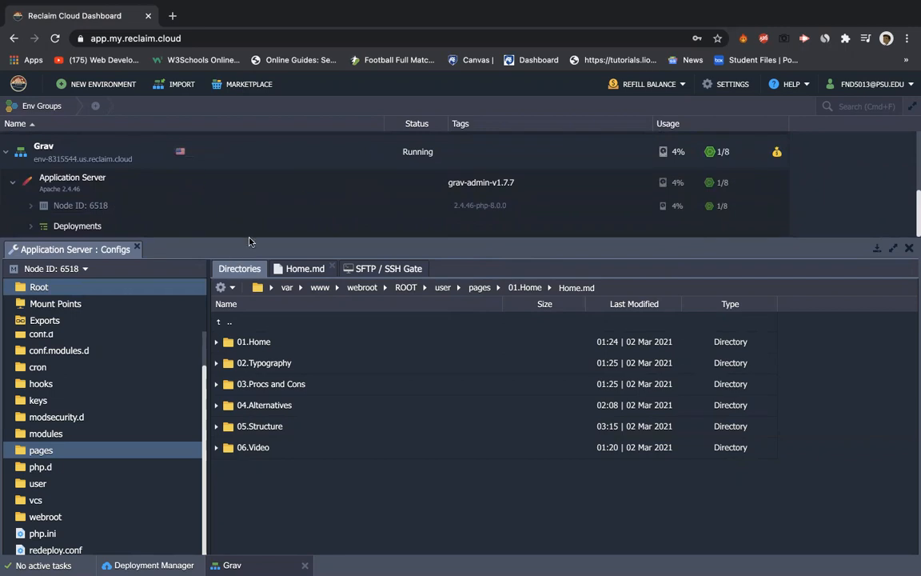
pyautogui.moveTo(249, 240); pyautogui.dragTo(252, 293)
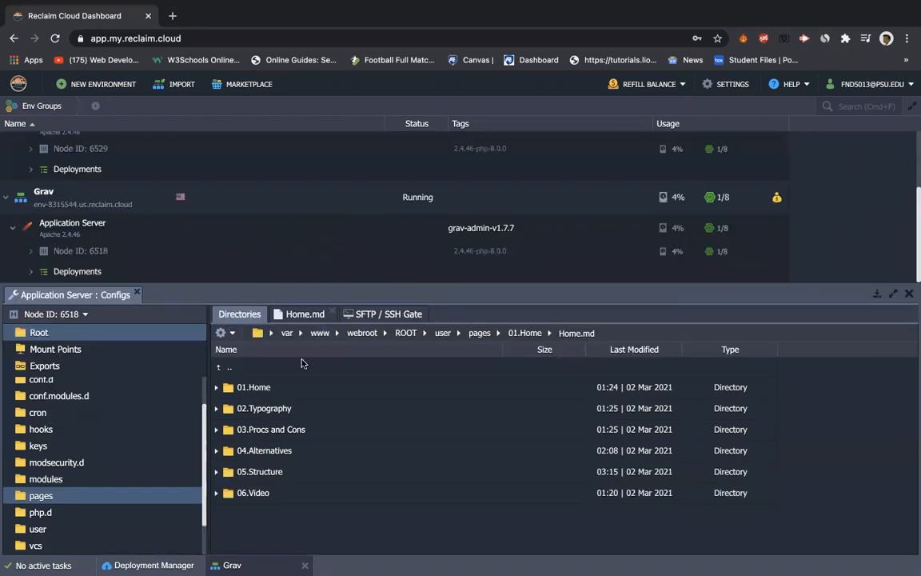
pyautogui.scroll(1, 305, 196)
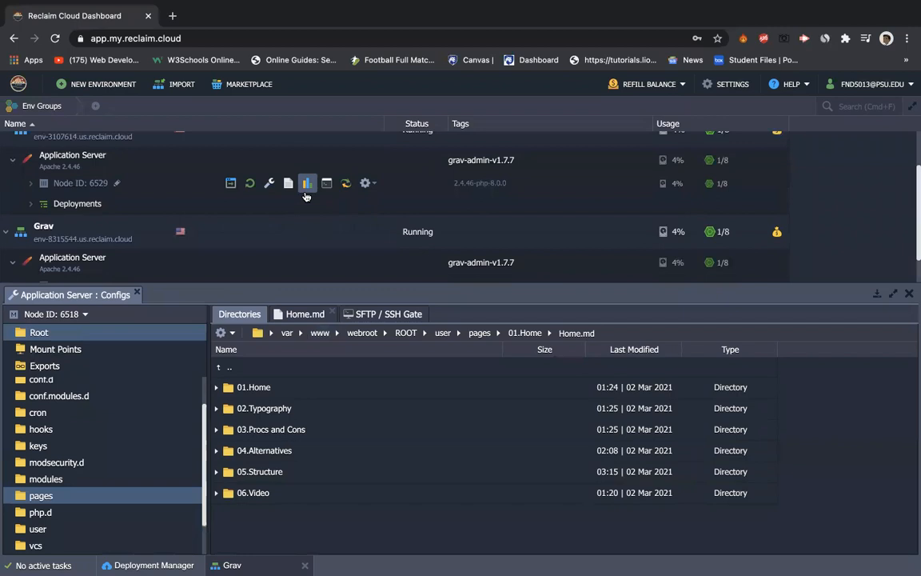
pyautogui.scroll(-1, 305, 196)
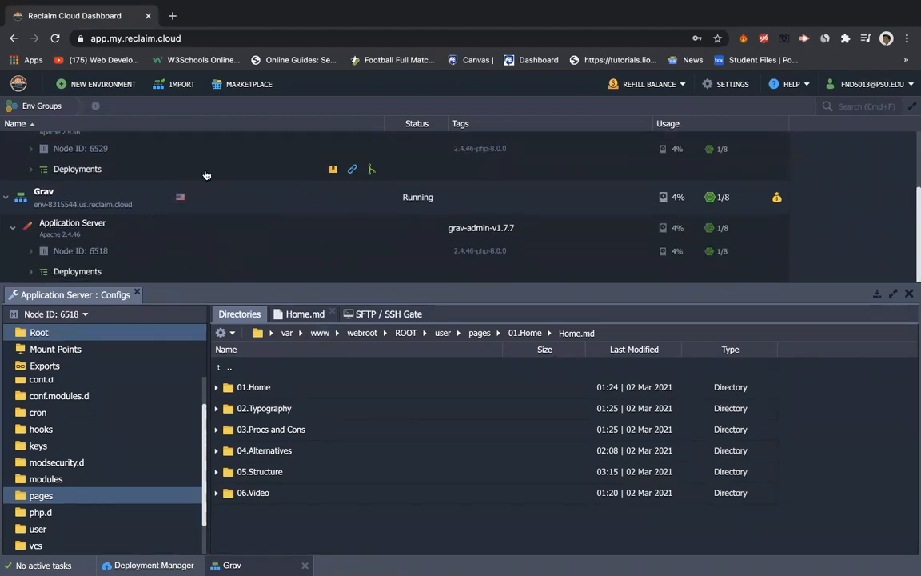
pyautogui.scroll(2, 206, 176)
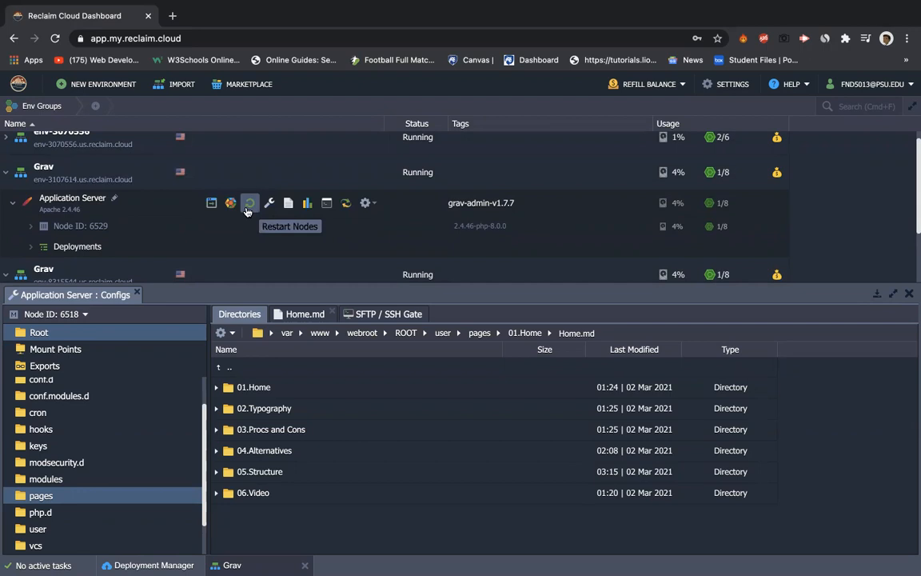
# Open the log and configuration files of the env-3107614 Grav application server and browse to webroot/ROOT/user/pages
pyautogui.click(287, 205)
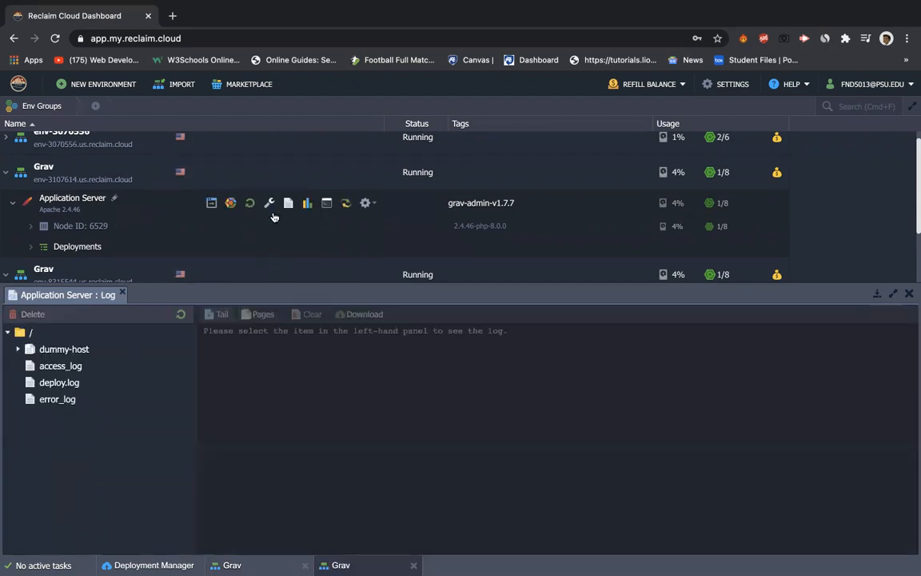
pyautogui.click(271, 205)
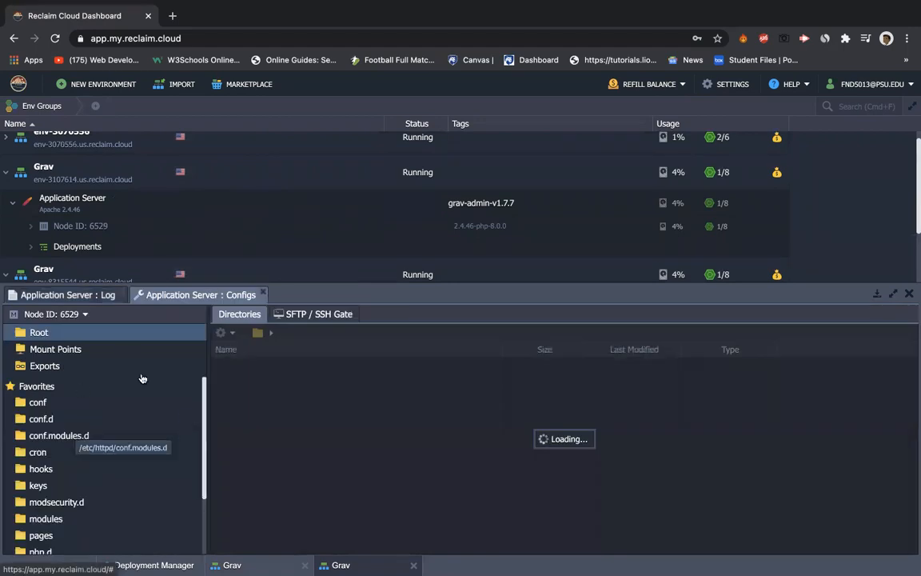
pyautogui.scroll(-2, 137, 404)
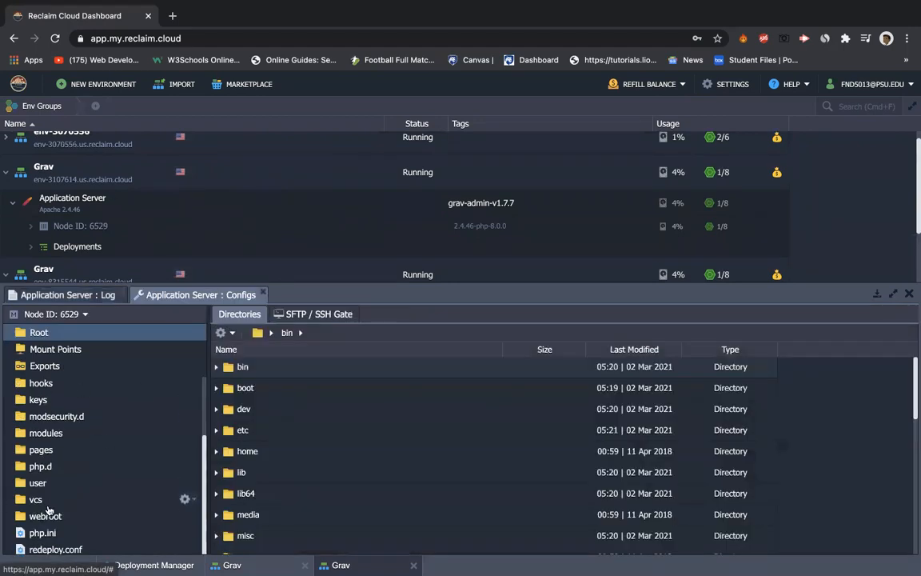
pyautogui.click(47, 516)
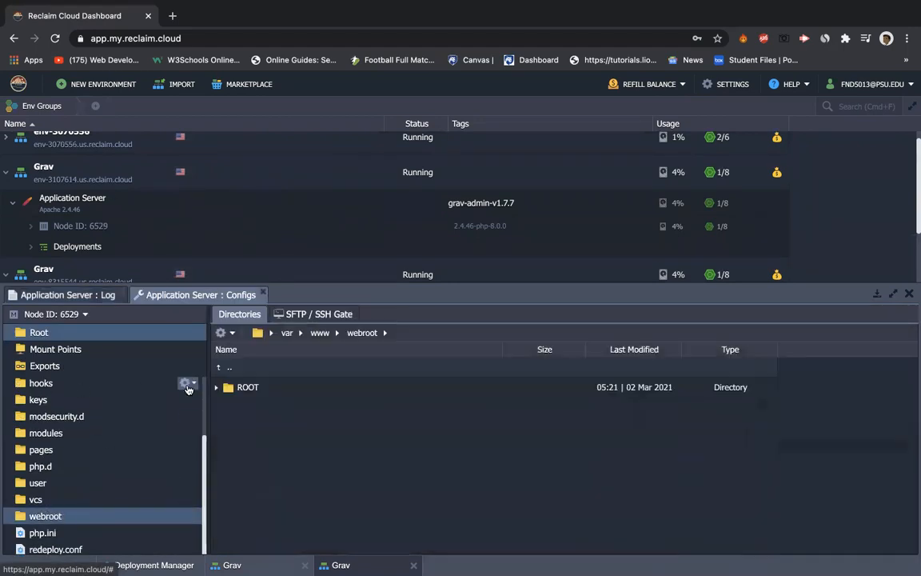
pyautogui.click(250, 389)
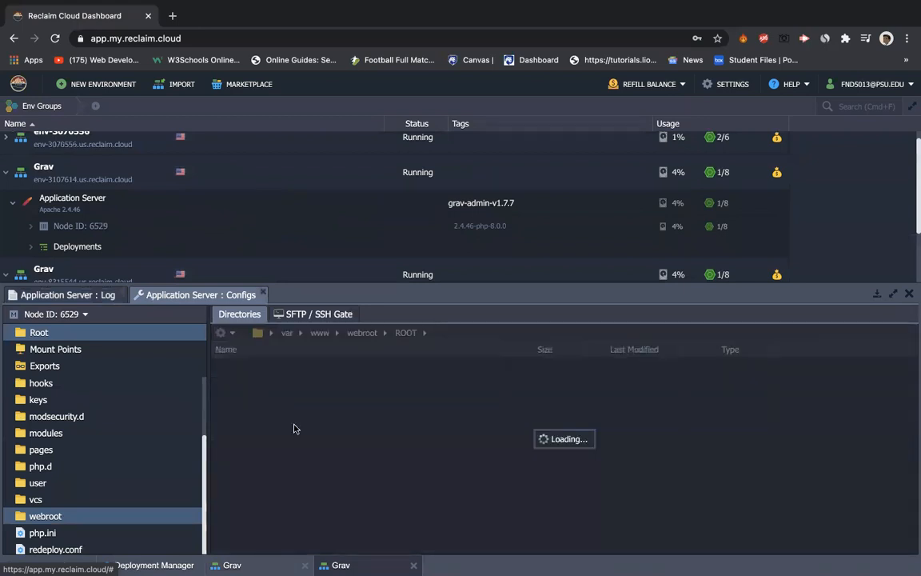
pyautogui.scroll(-3, 256, 469)
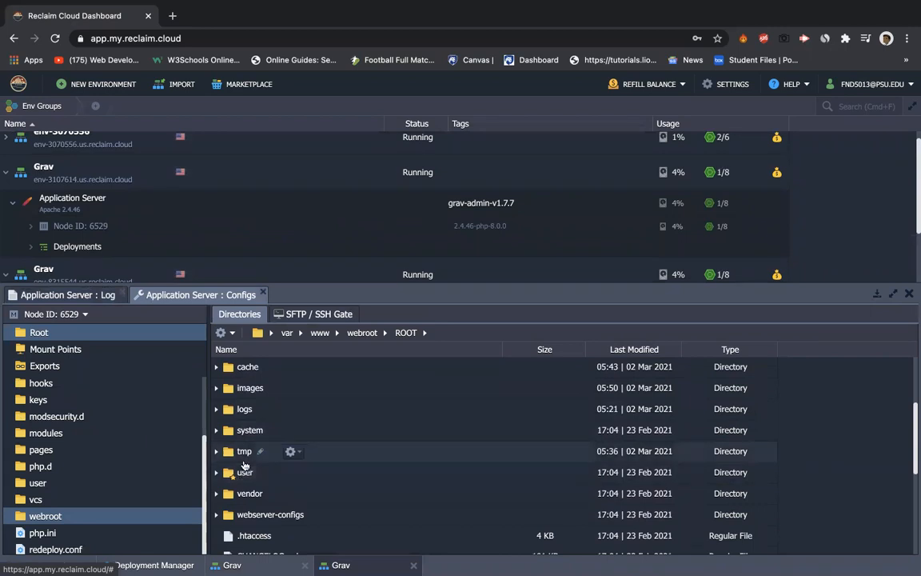
pyautogui.doubleClick(244, 473)
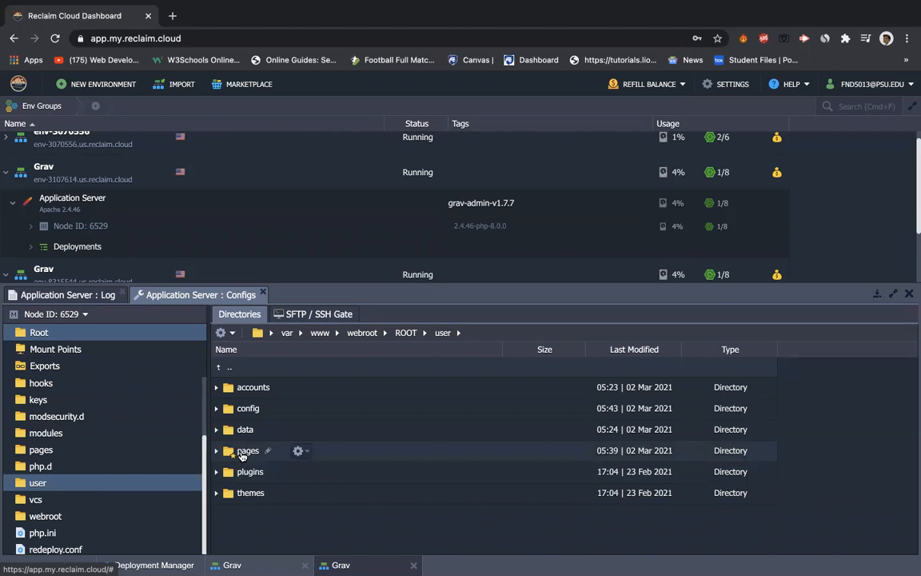
pyautogui.doubleClick(242, 453)
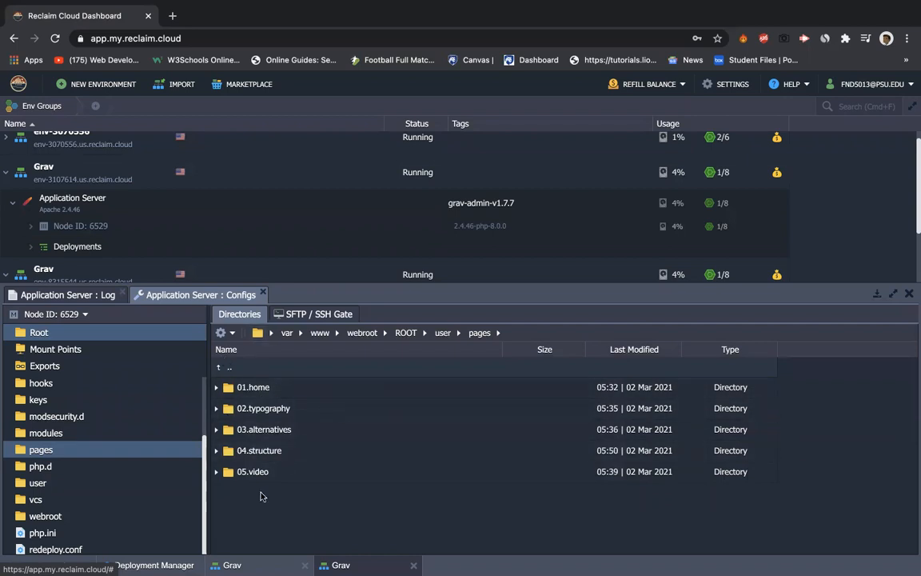
# Open default.md from the 01.home folder and read through the home page's Markdown source
pyautogui.click(215, 388)
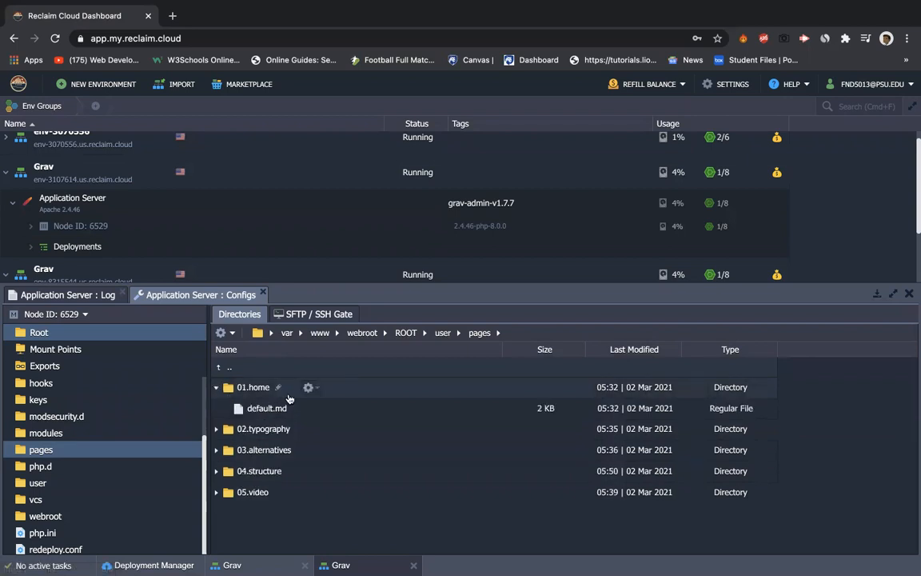
pyautogui.click(311, 388)
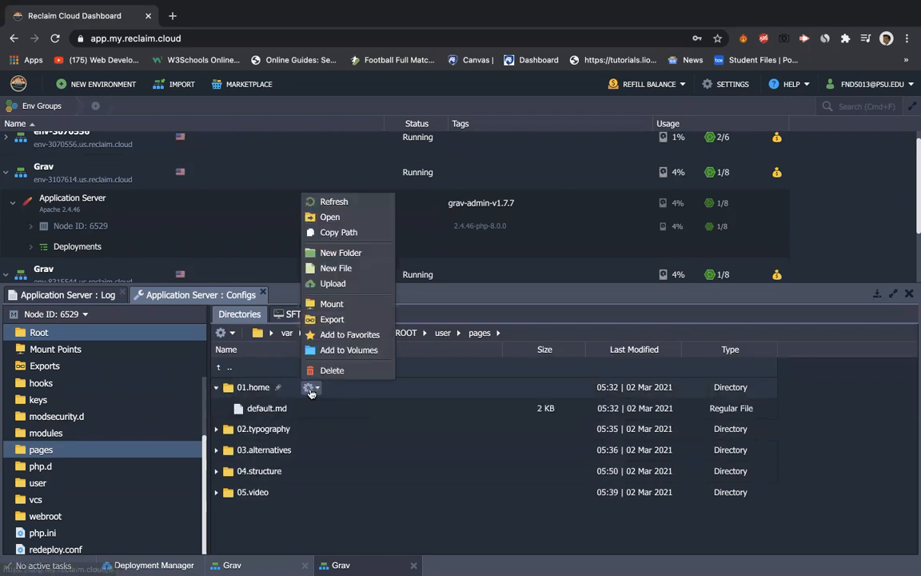
pyautogui.doubleClick(269, 407)
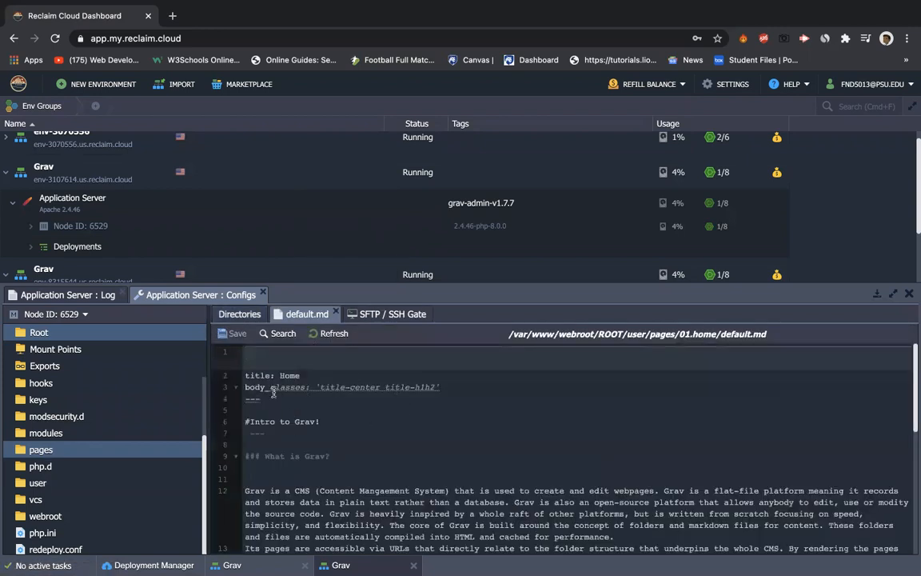
pyautogui.scroll(-6, 364, 477)
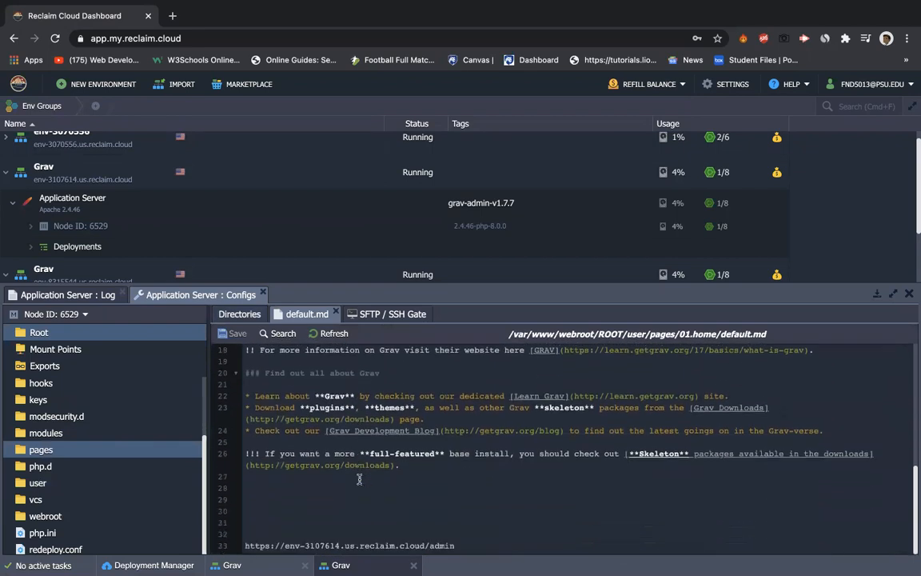
pyautogui.scroll(6, 359, 478)
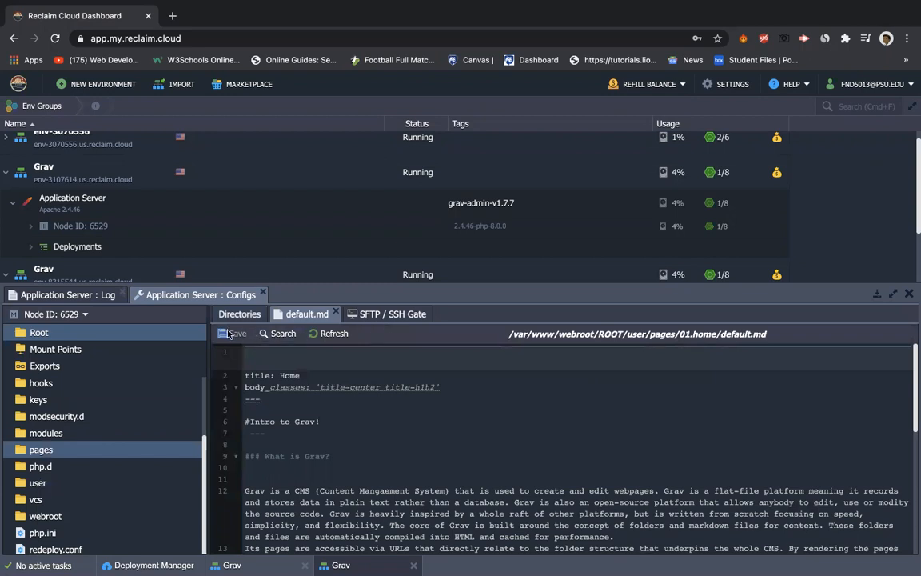
# Open the live Grav site of env-3107614, look through its home page and return to the Reclaim Cloud dashboard
pyautogui.scroll(1, 90, 191)
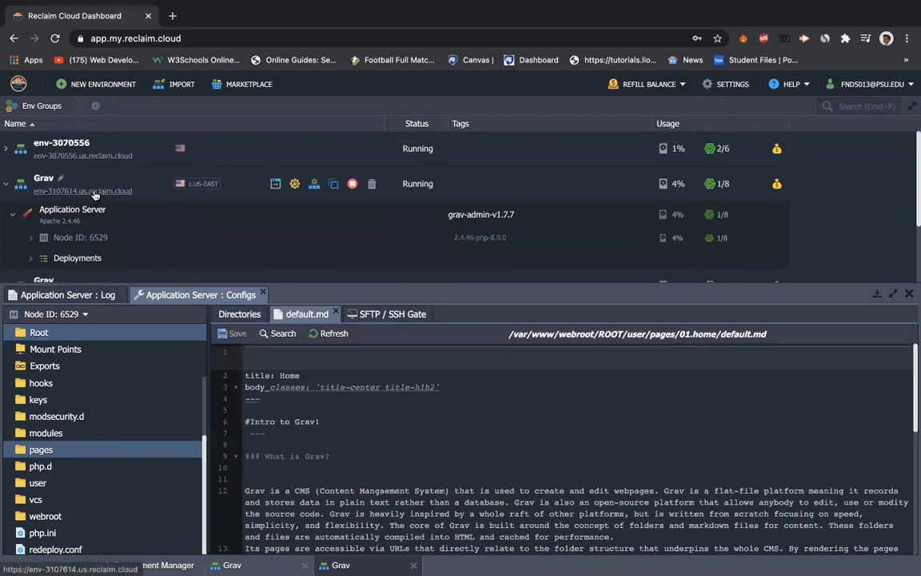
pyautogui.click(94, 193)
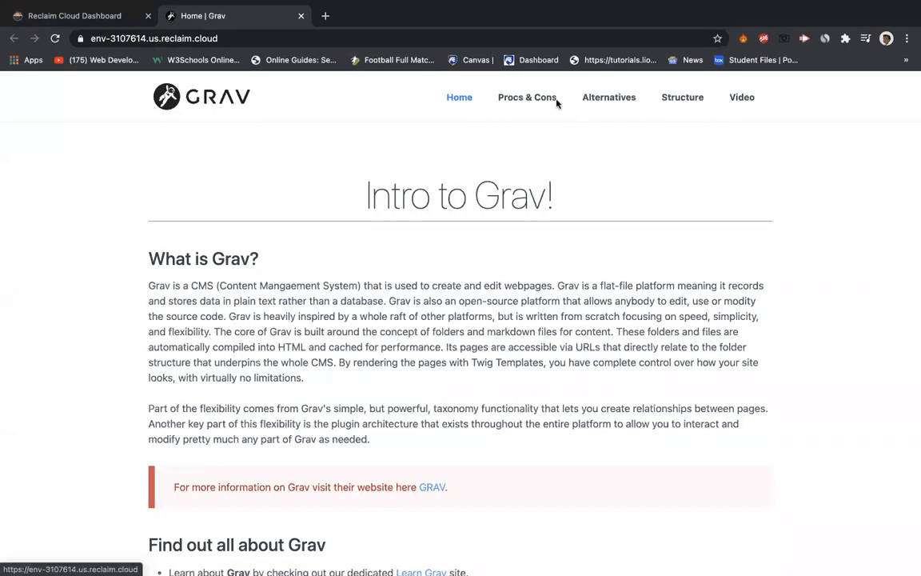
pyautogui.scroll(-2, 504, 206)
pyautogui.scroll(-3, 504, 207)
pyautogui.scroll(5, 503, 206)
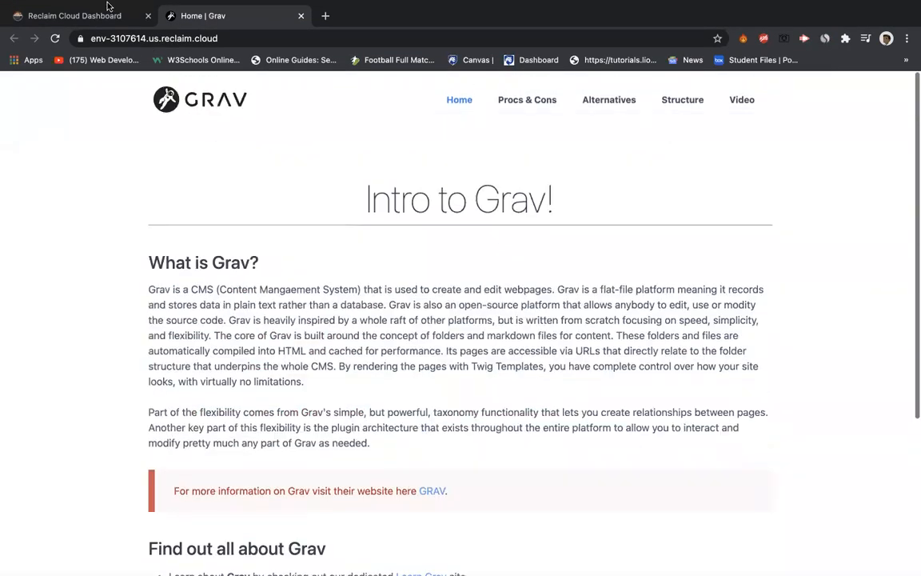
pyautogui.click(68, 16)
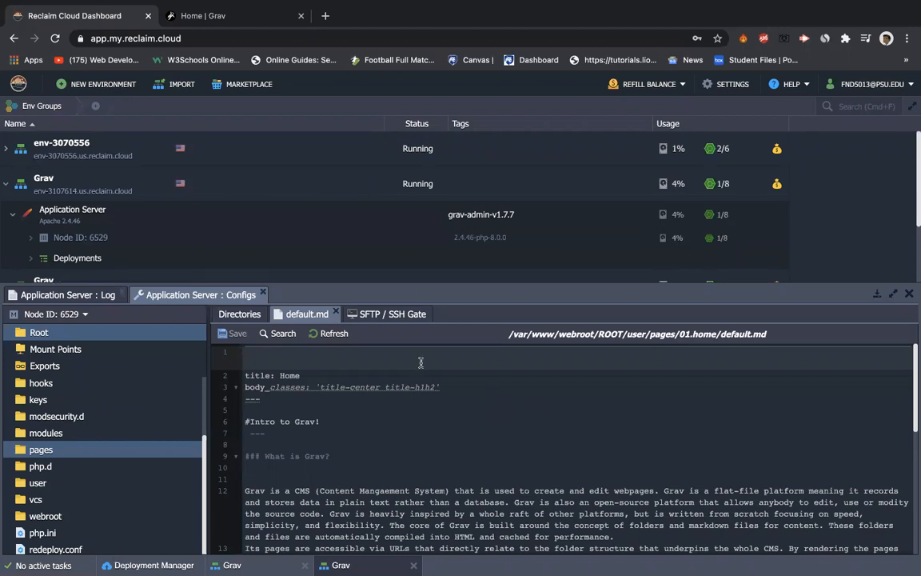
# Switch to the Grav admin's Pages section and view the Add Page form, closing it without adding a page
pyautogui.hotkey('ctrl', 'Right')
pyautogui.hotkey('ctrl', 'Left')
pyautogui.hotkey('ctrl', 'Left')
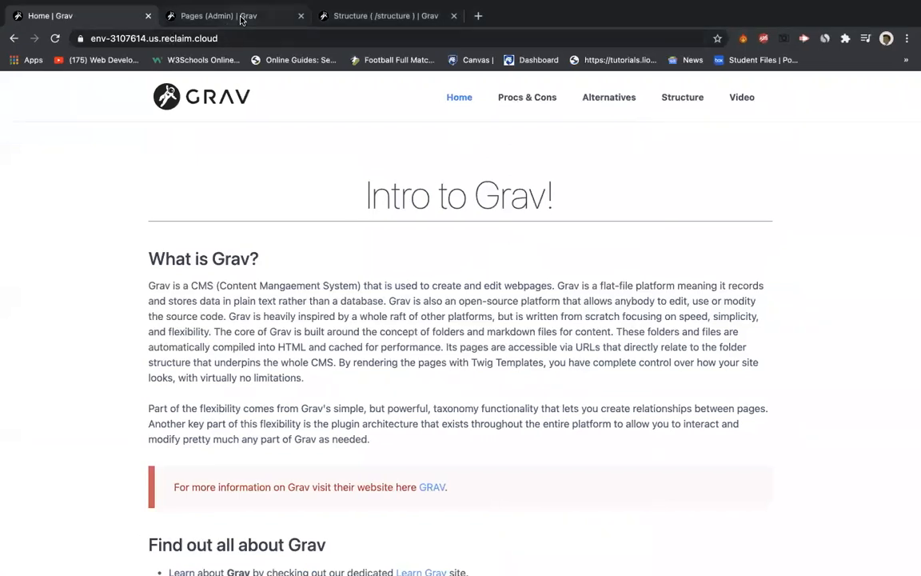
pyautogui.click(251, 23)
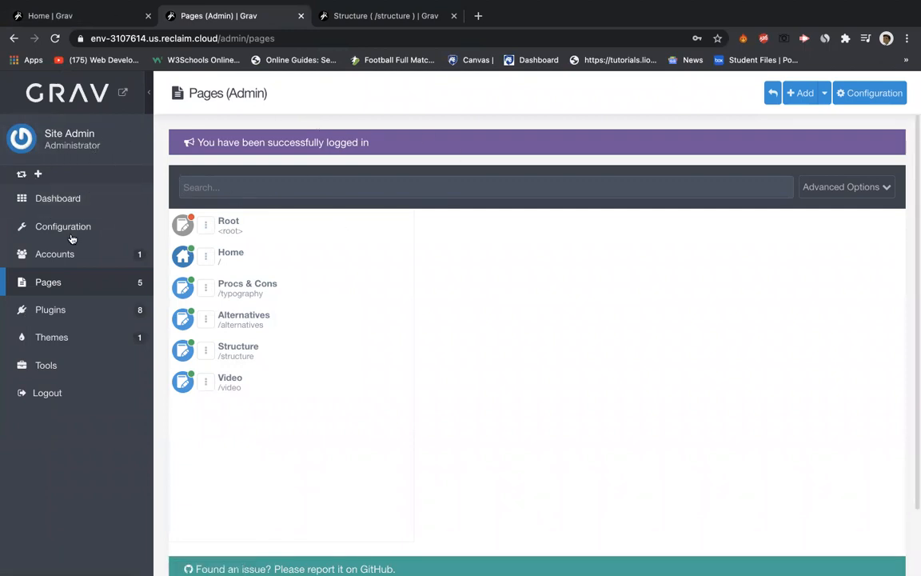
pyautogui.click(52, 285)
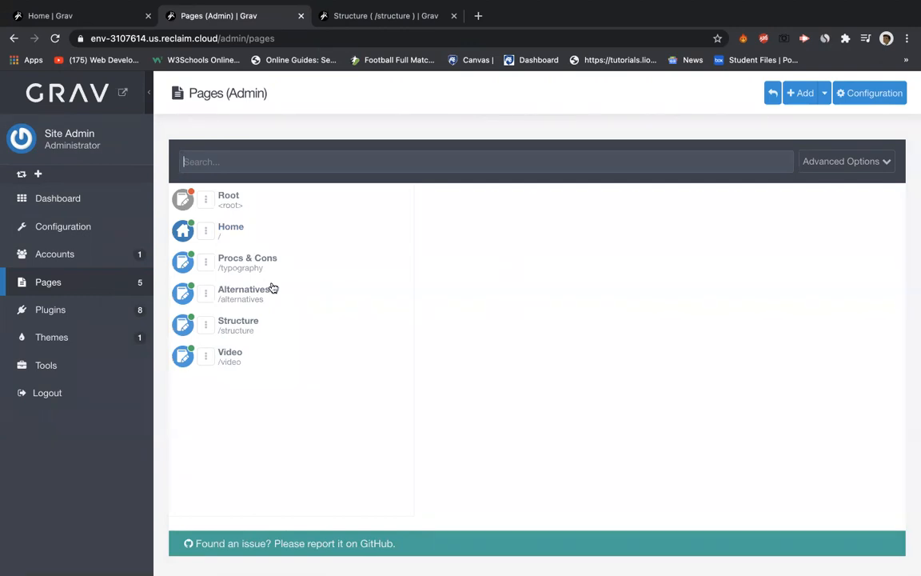
pyautogui.click(802, 94)
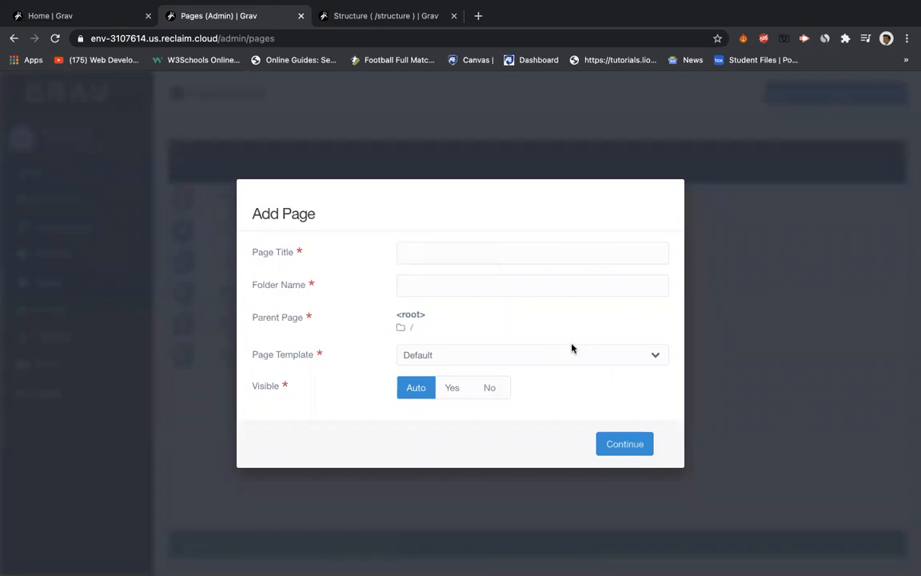
pyautogui.press('Escape')
# Return to the Reclaim Cloud dashboard and show the directory listing of the Grav pages folder
pyautogui.hotkey('ctrl', 'Right')
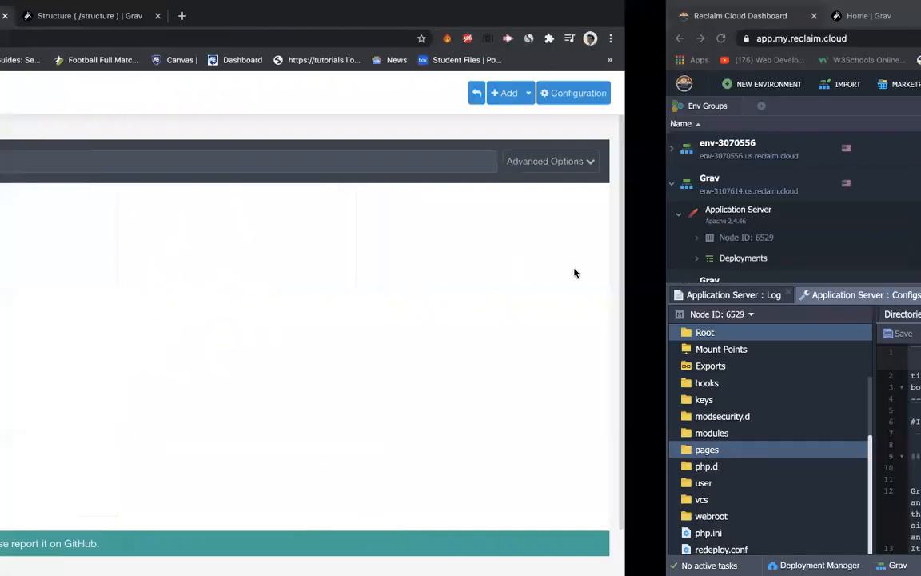
pyautogui.click(239, 314)
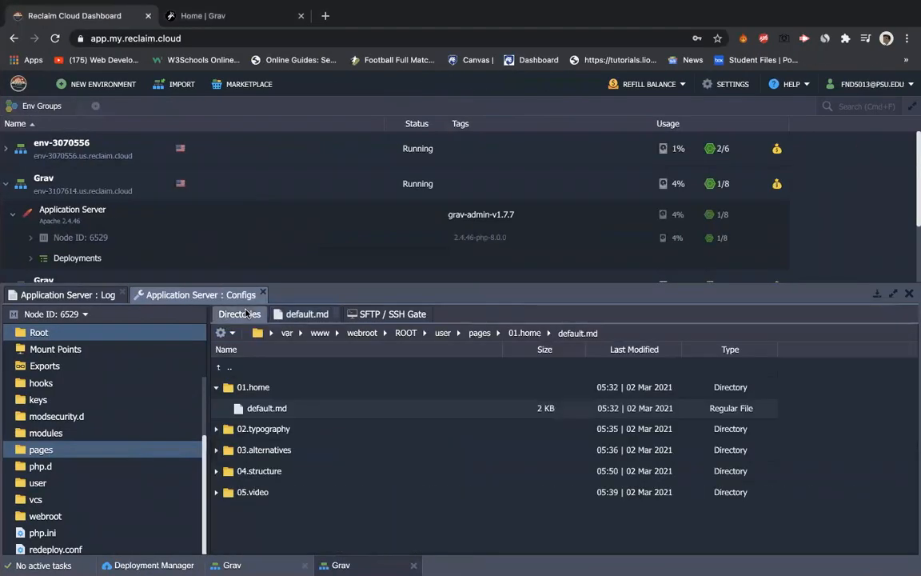
# Collapse the 01.home folder and try to create a new folder named "06. Procs&Cons" in the pages directory
pyautogui.click(216, 387)
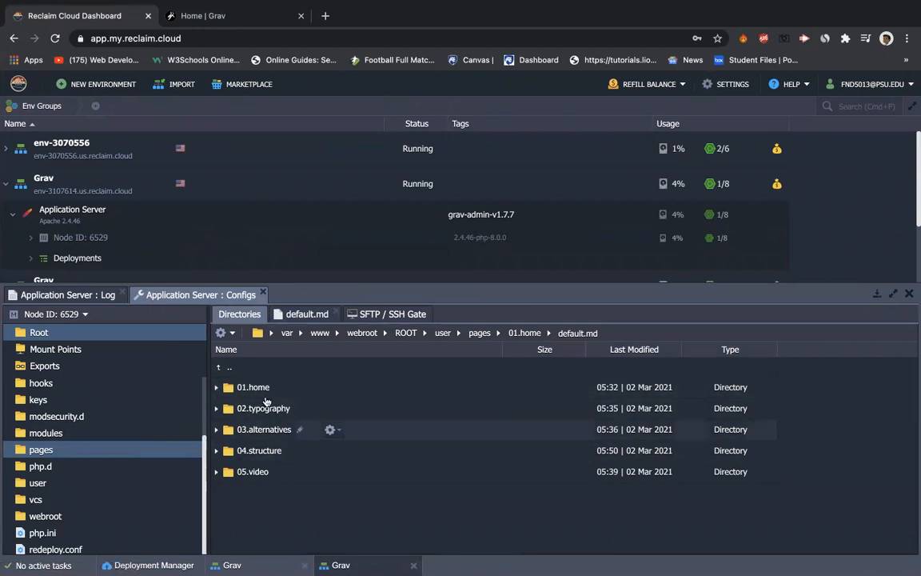
pyautogui.click(232, 333)
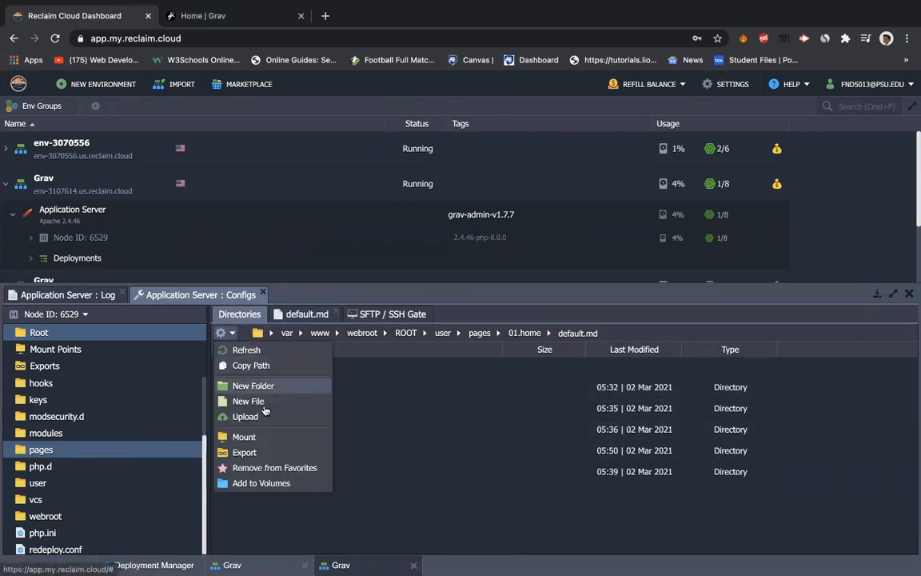
pyautogui.click(252, 386)
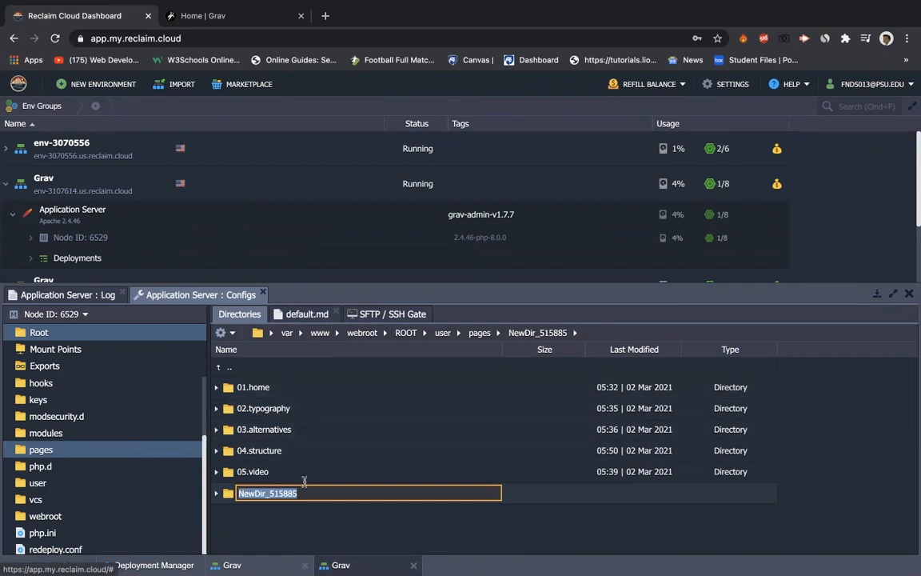
pyautogui.press('BackSpace')
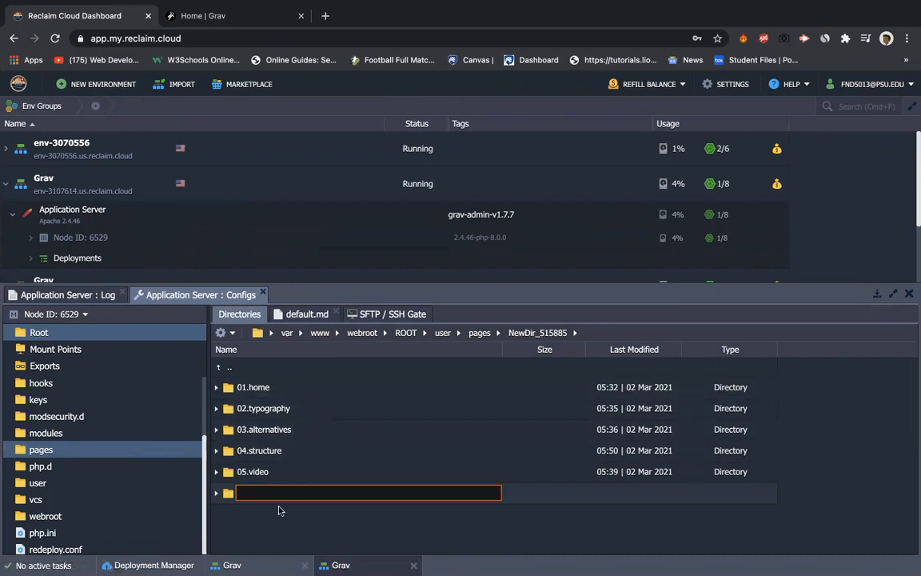
pyautogui.write('PRO')
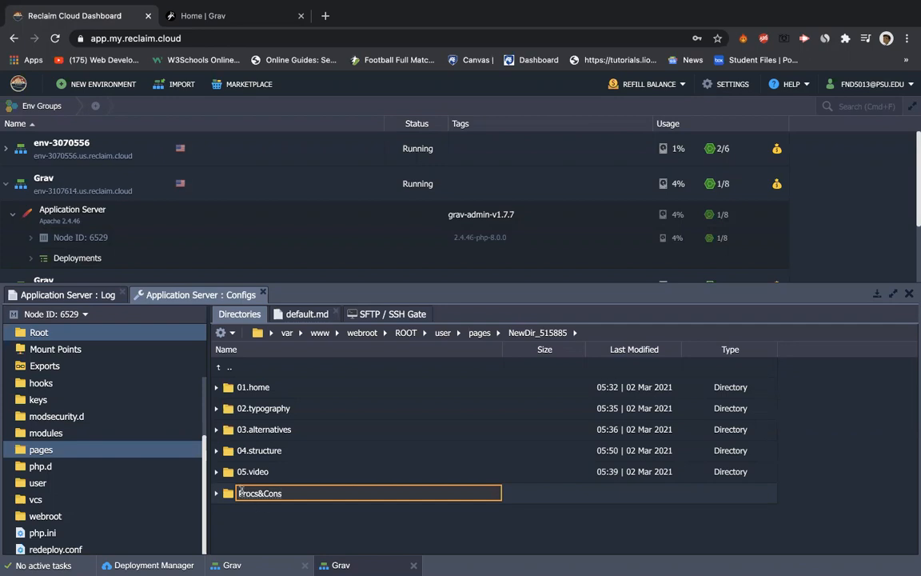
pyautogui.write('06.')
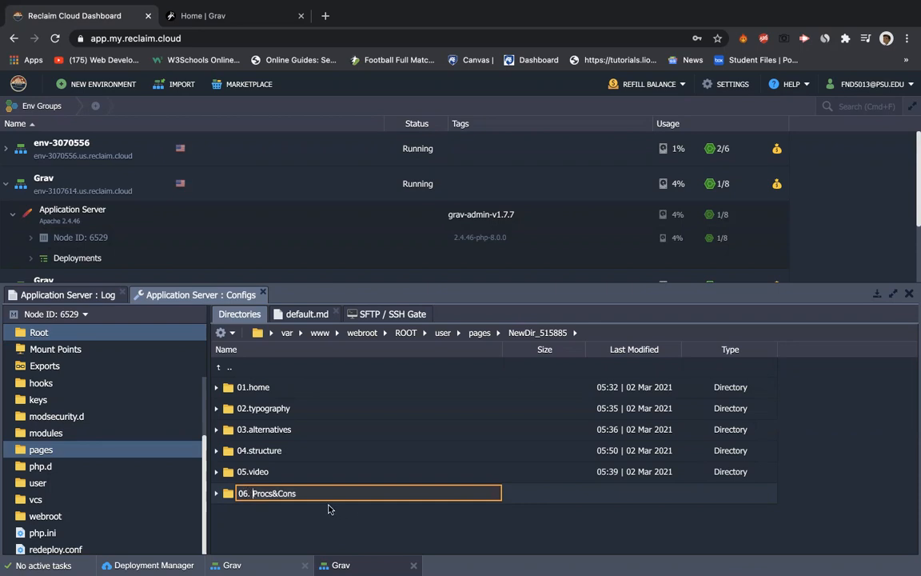
pyautogui.press('Return')
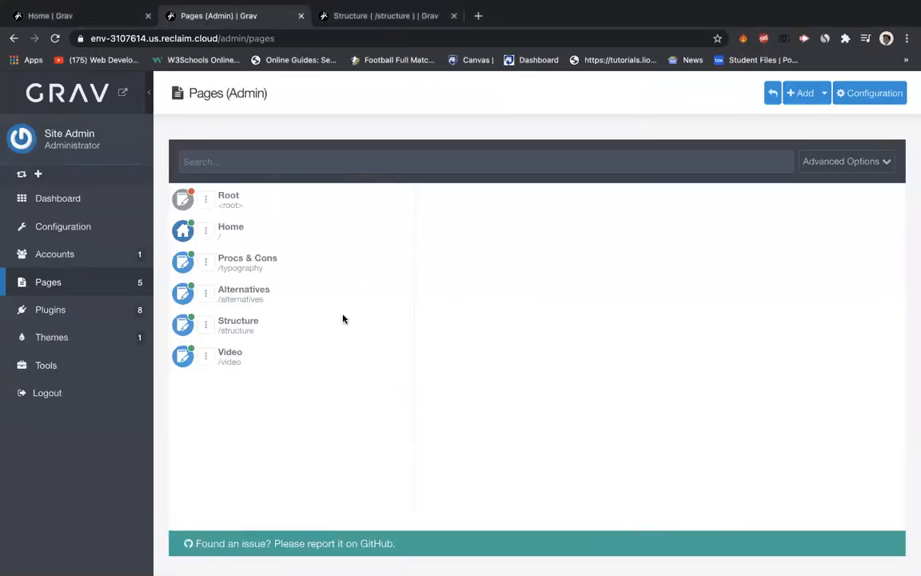
# Open the Home page in the Grav admin's page editor and read through its Markdown content and media section
pyautogui.click(232, 227)
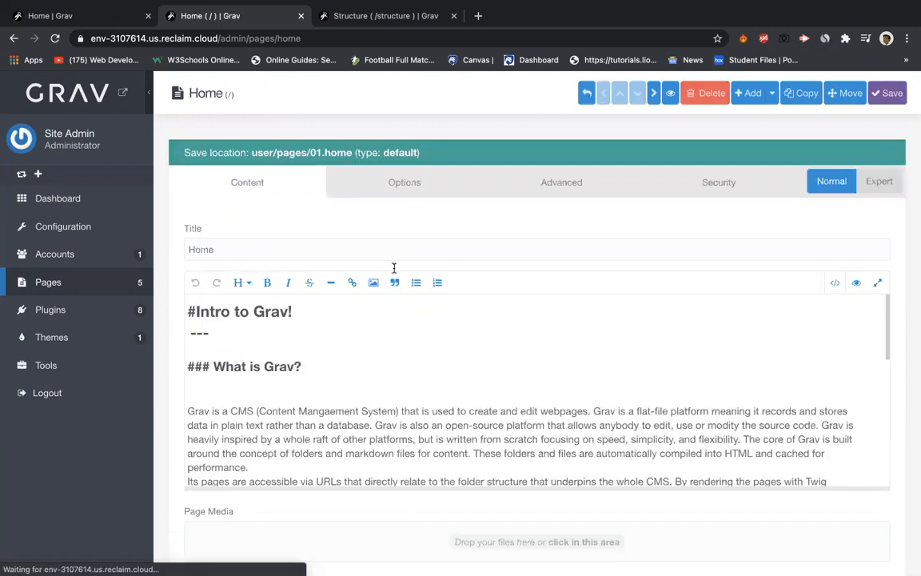
pyautogui.scroll(-5, 429, 371)
pyautogui.scroll(3, 294, 392)
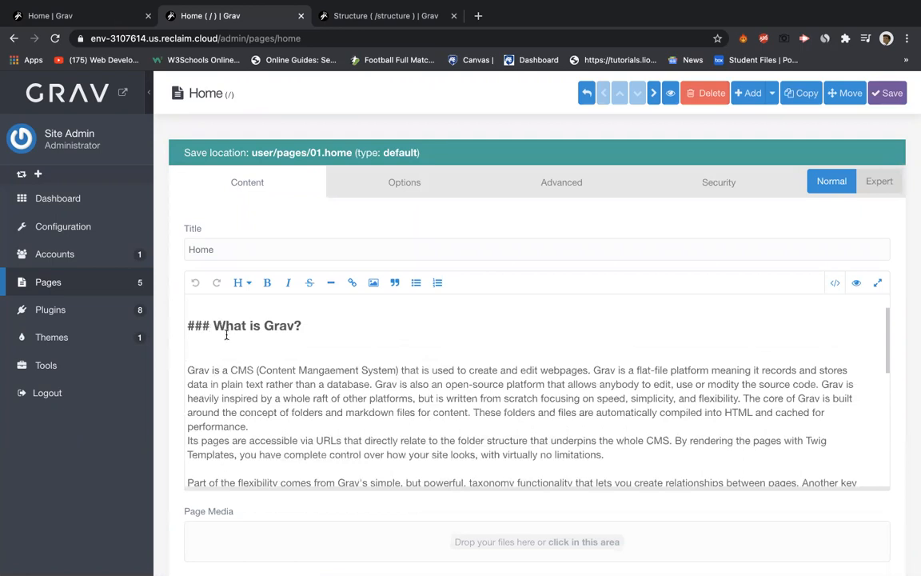
pyautogui.scroll(-1, 226, 335)
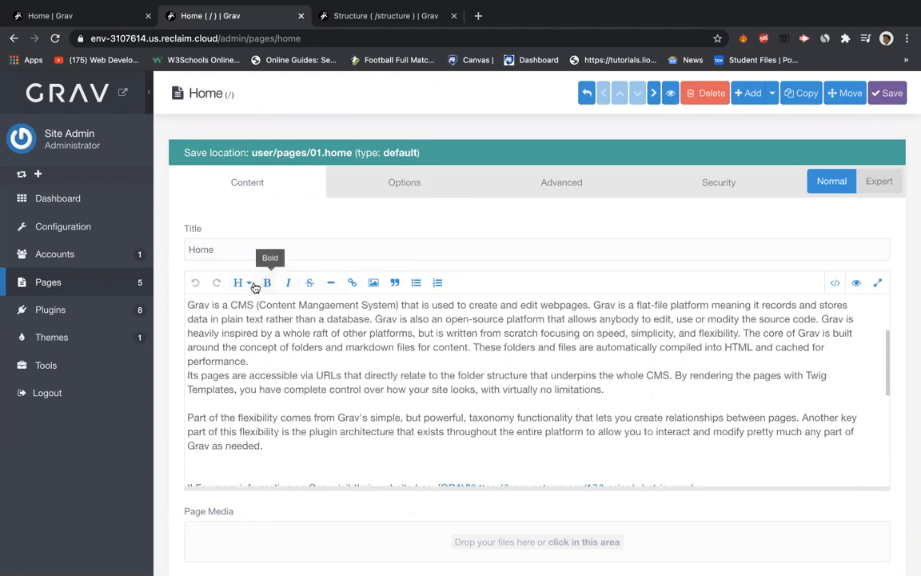
pyautogui.scroll(2, 327, 361)
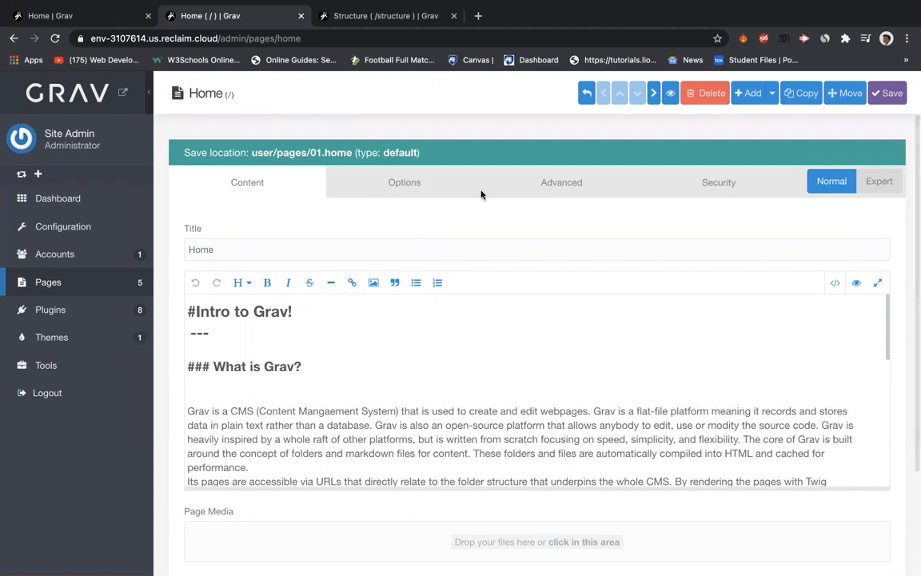
pyautogui.scroll(-5, 266, 385)
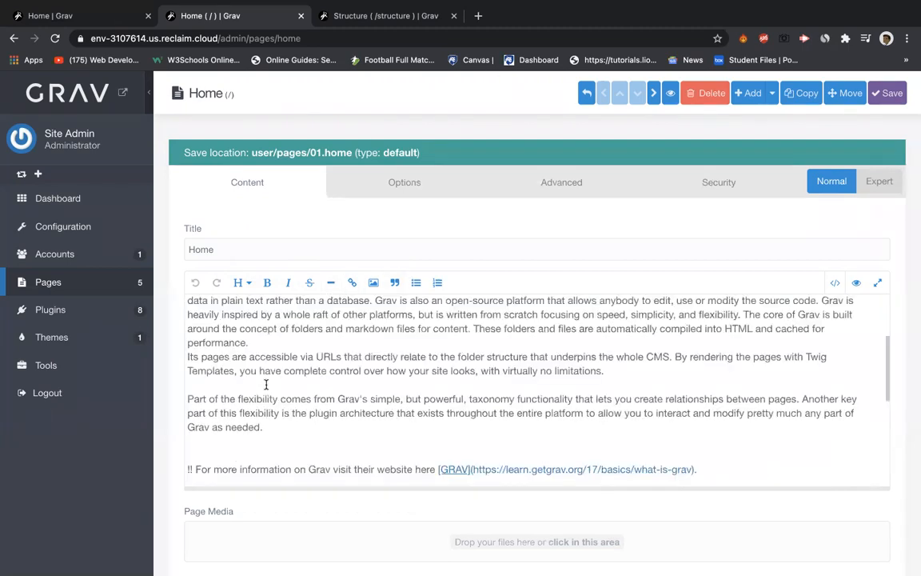
pyautogui.scroll(4, 267, 385)
pyautogui.scroll(1, 266, 385)
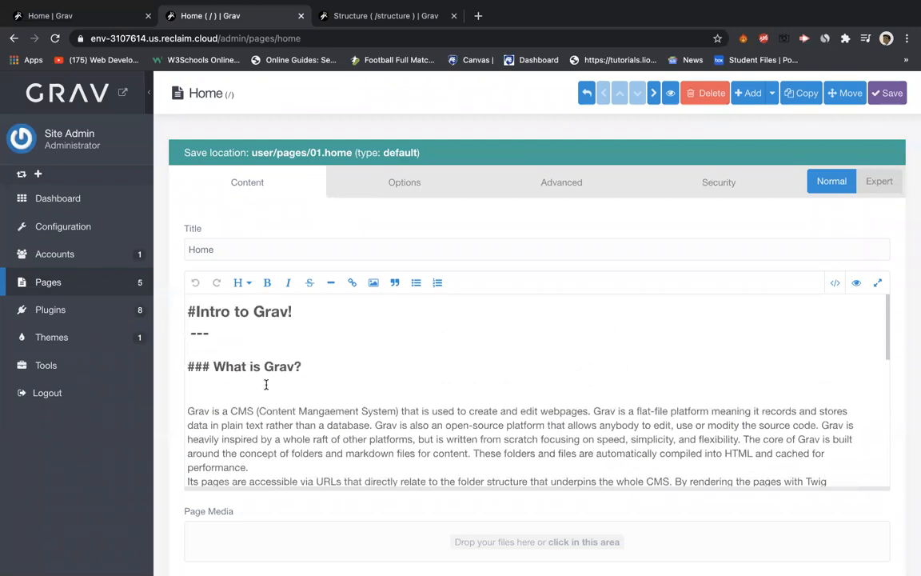
pyautogui.scroll(-10, 270, 366)
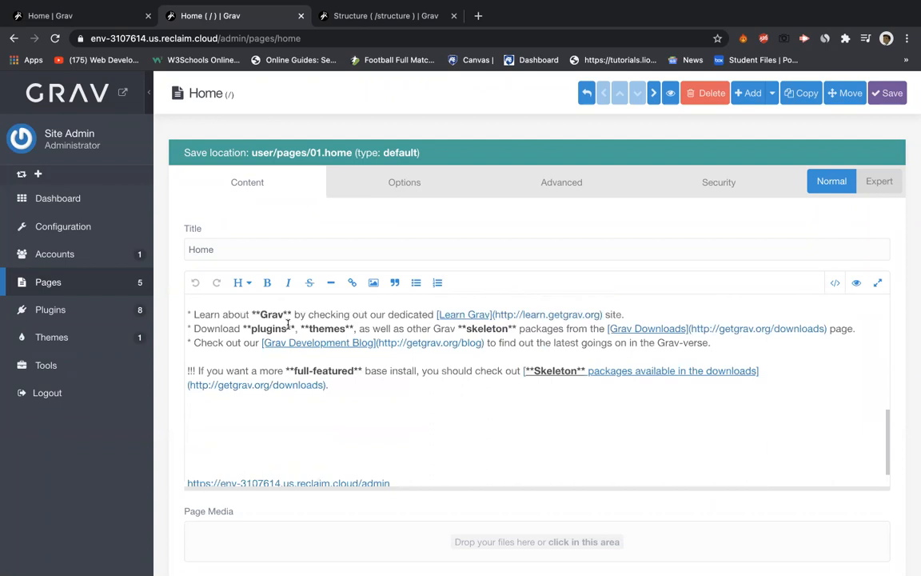
pyautogui.scroll(-1, 303, 328)
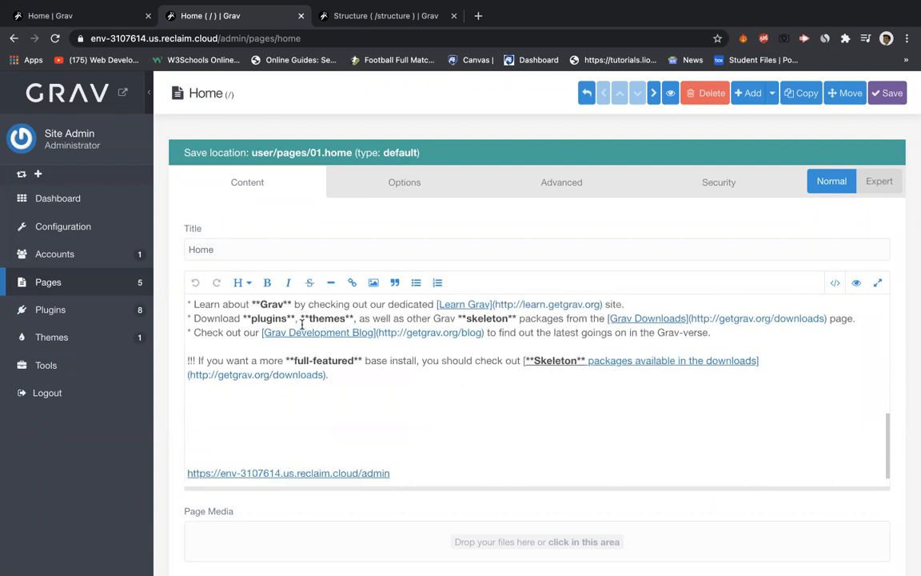
pyautogui.scroll(-2, 286, 164)
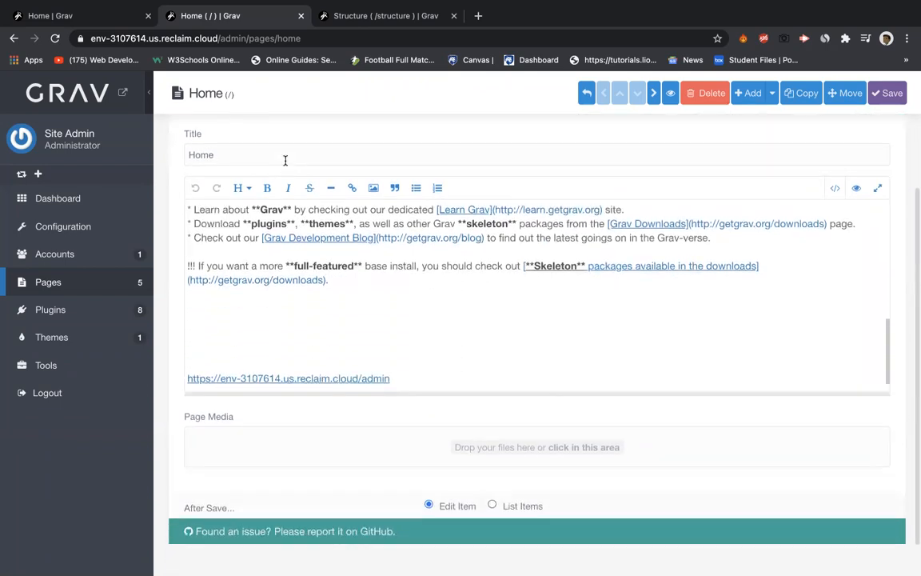
# Switch to the Reclaim Cloud dashboard, open the 04.structure folder and return to the Grav admin
pyautogui.hotkey('ctrl', 'Right')
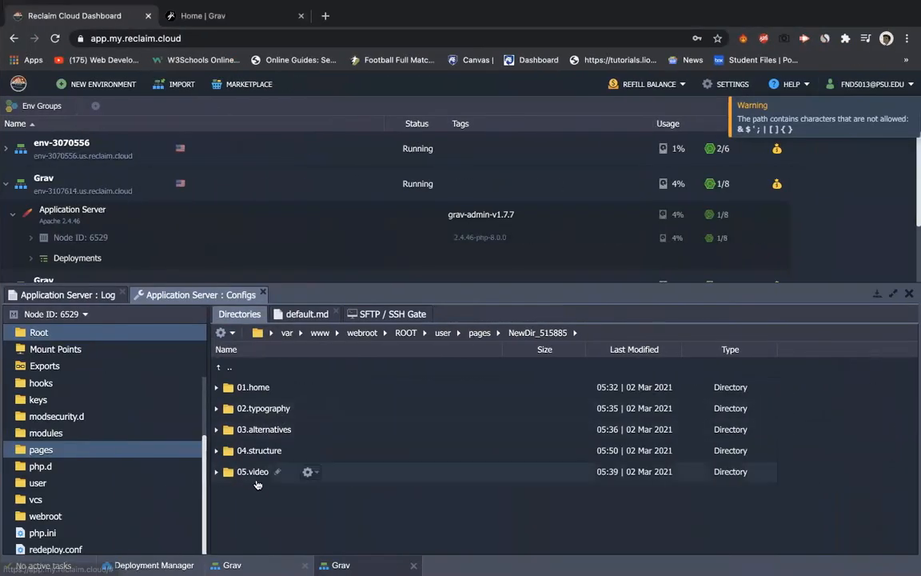
pyautogui.doubleClick(240, 450)
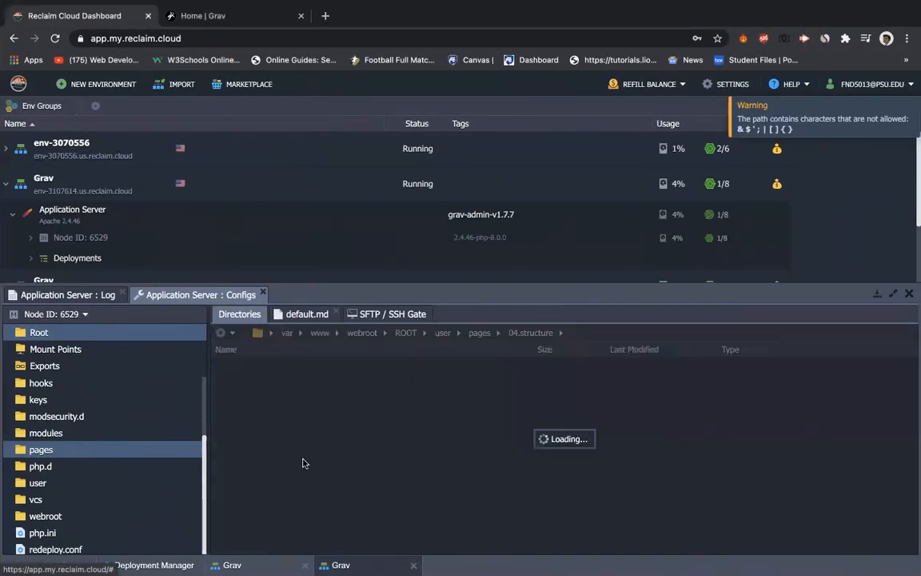
pyautogui.hotkey('ctrl', 'Left')
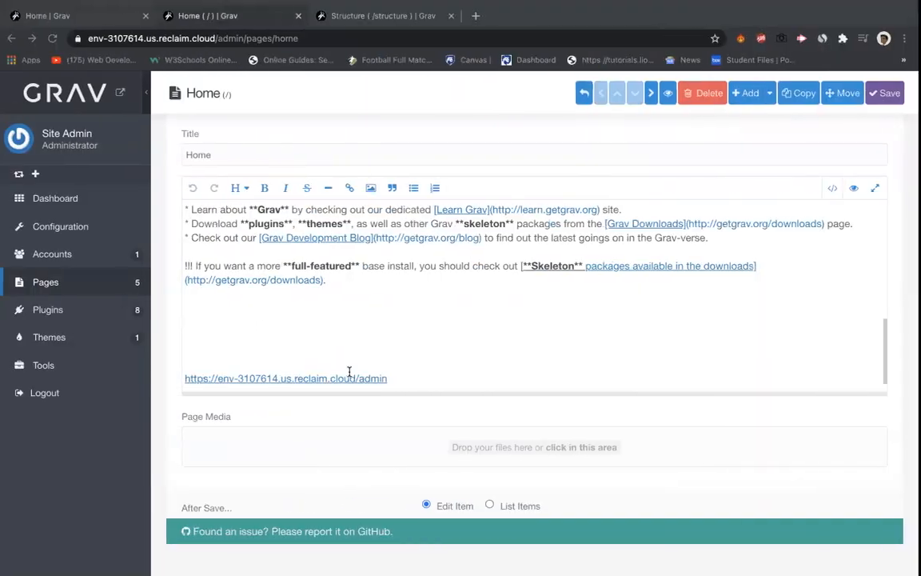
# Open the Structure page in the Grav admin and show its Page Media file chooser, cancelling without uploading a file
pyautogui.click(69, 287)
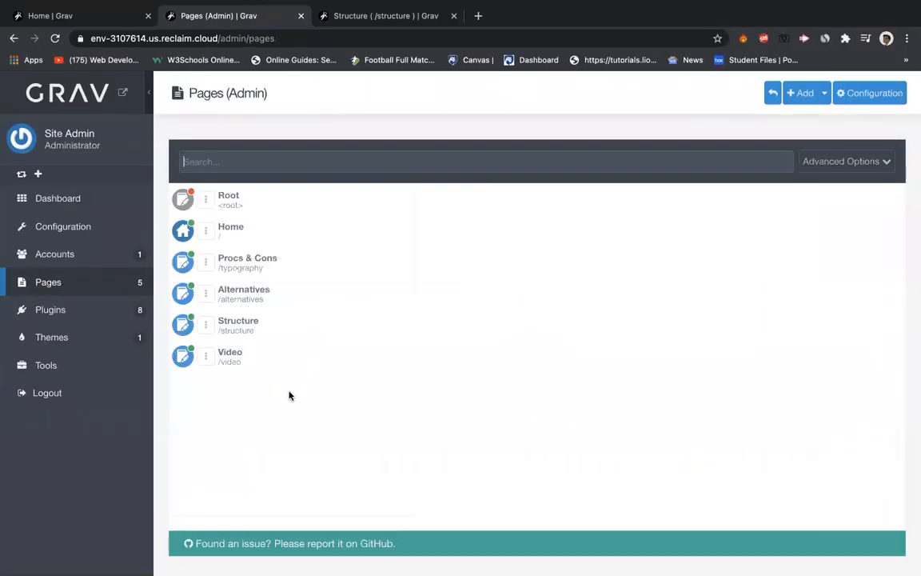
pyautogui.click(247, 321)
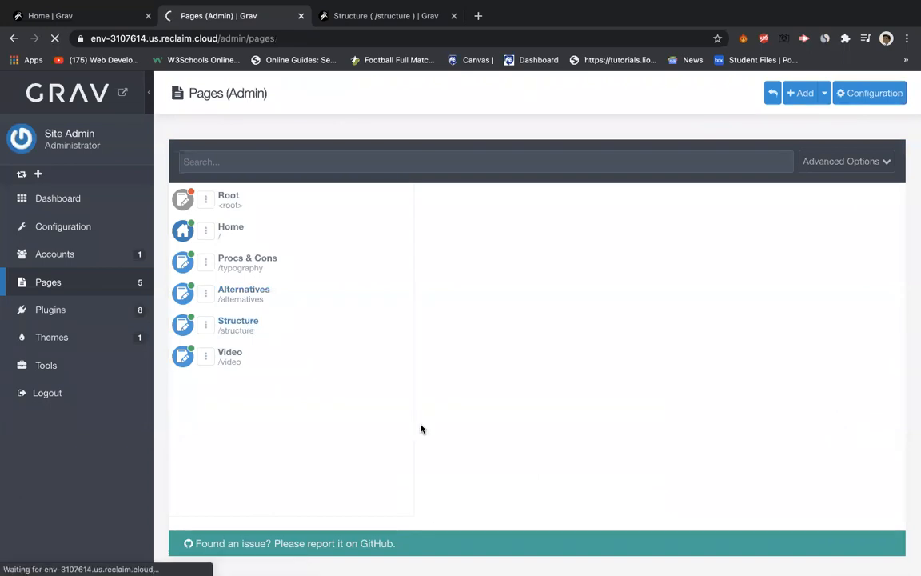
pyautogui.scroll(-10, 328, 360)
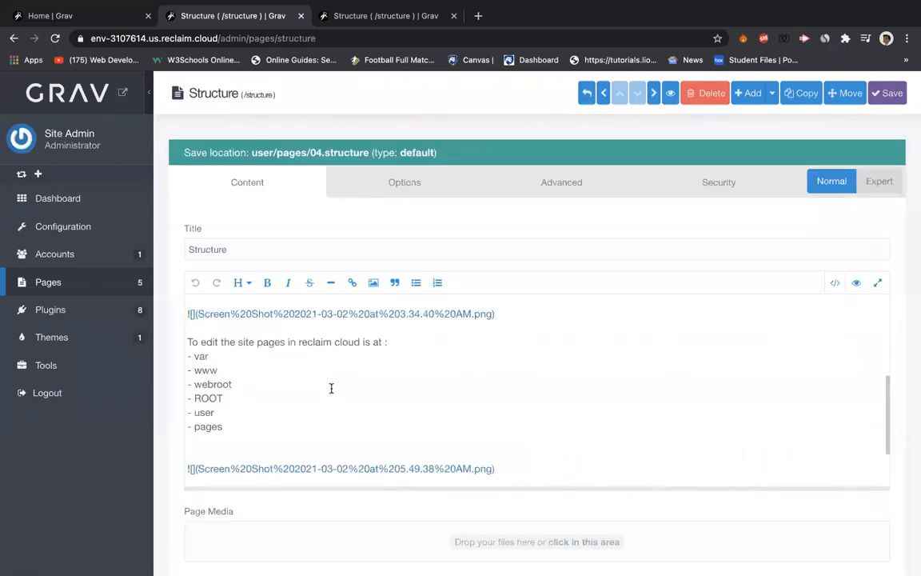
pyautogui.scroll(-5, 296, 470)
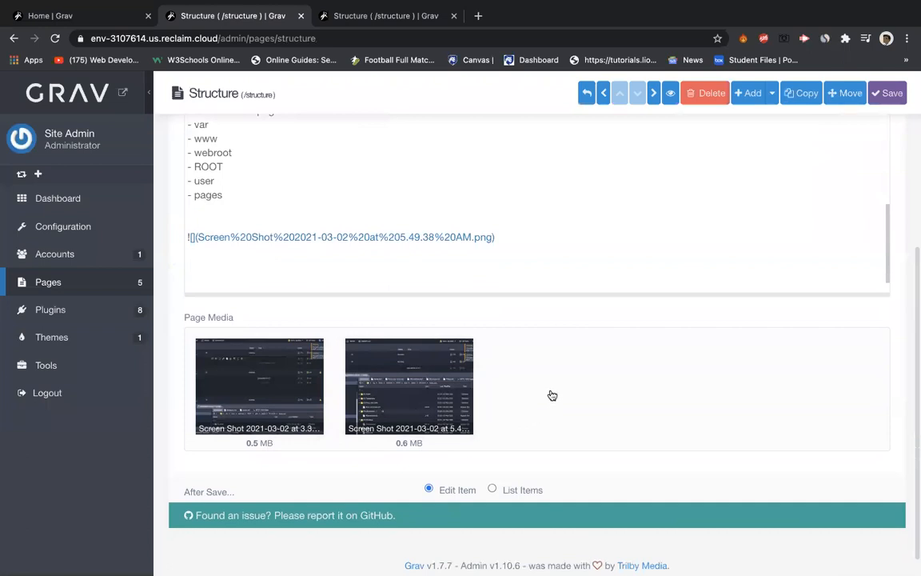
pyautogui.click(509, 376)
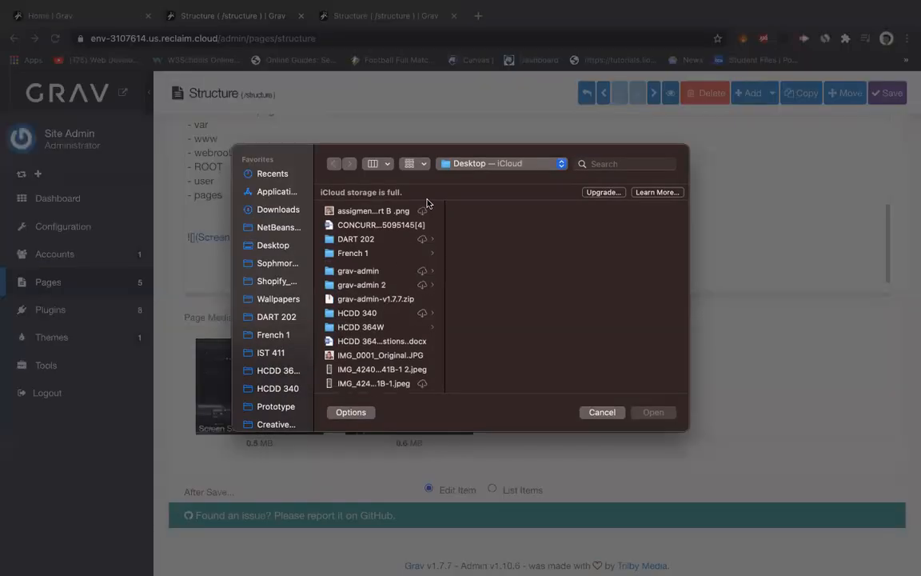
pyautogui.click(595, 412)
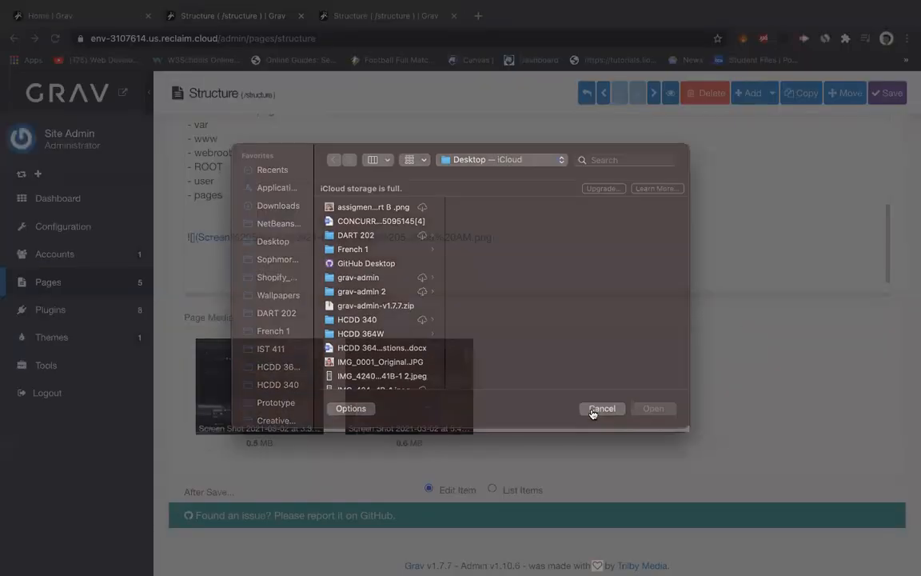
# Review the Structure page's Markdown text and image links, and save the page
pyautogui.scroll(3, 331, 231)
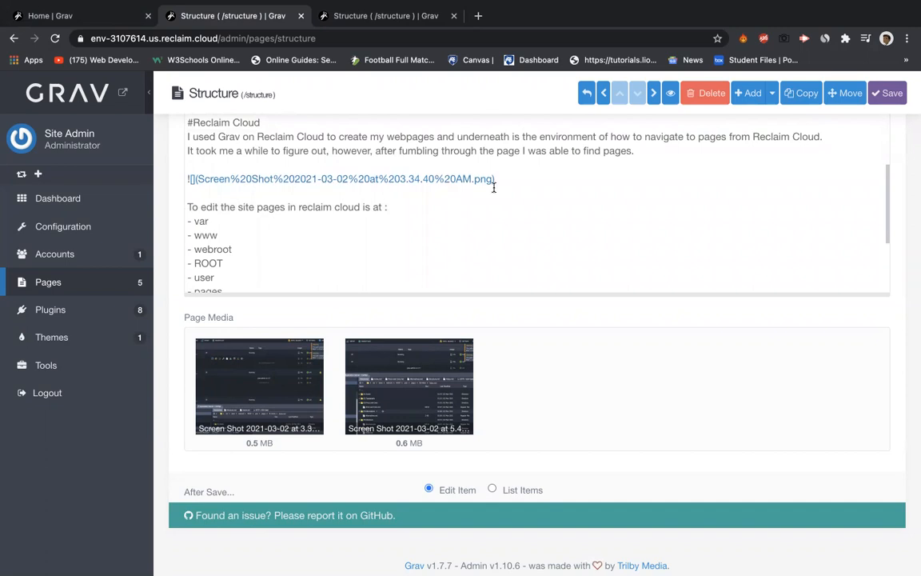
pyautogui.scroll(10, 493, 187)
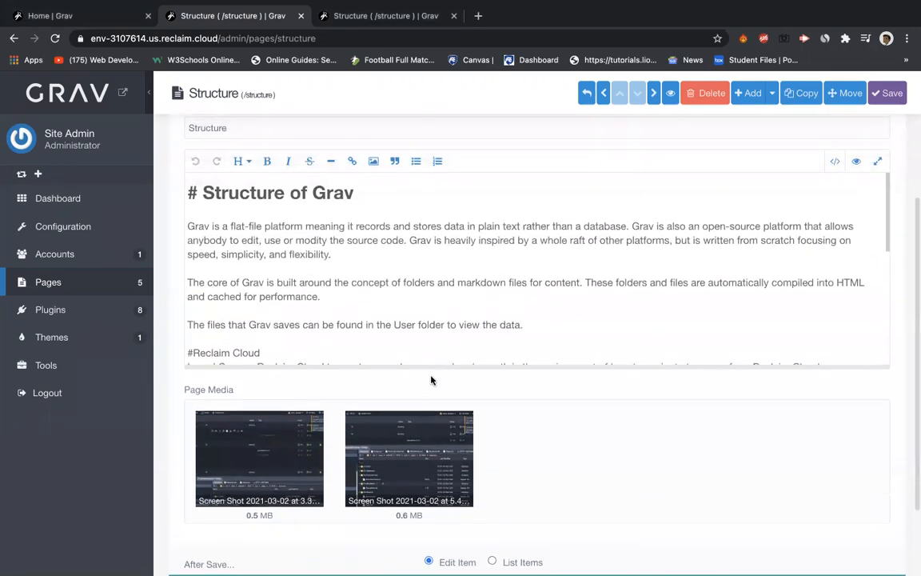
pyautogui.scroll(3, 431, 380)
pyautogui.scroll(-10, 431, 376)
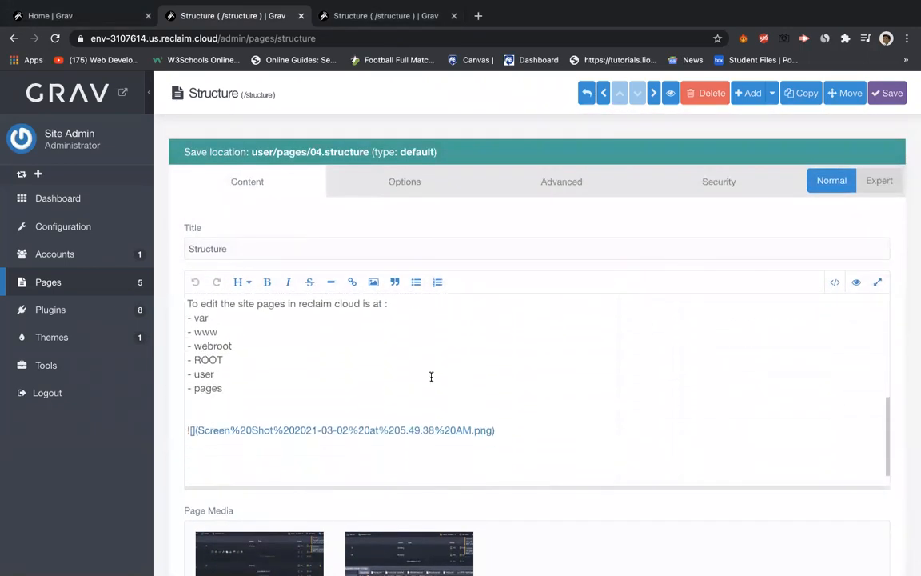
pyautogui.scroll(-1, 431, 376)
pyautogui.scroll(10, 456, 315)
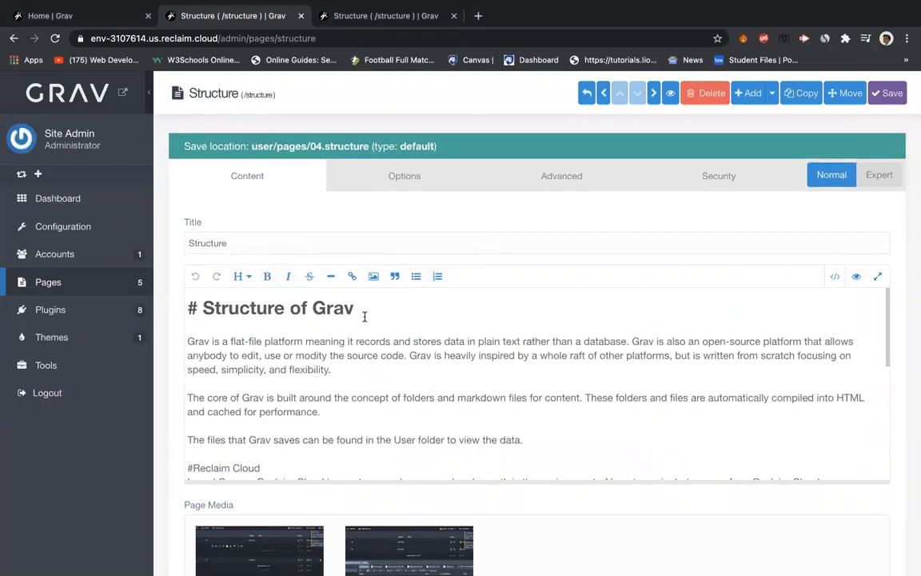
pyautogui.click(888, 92)
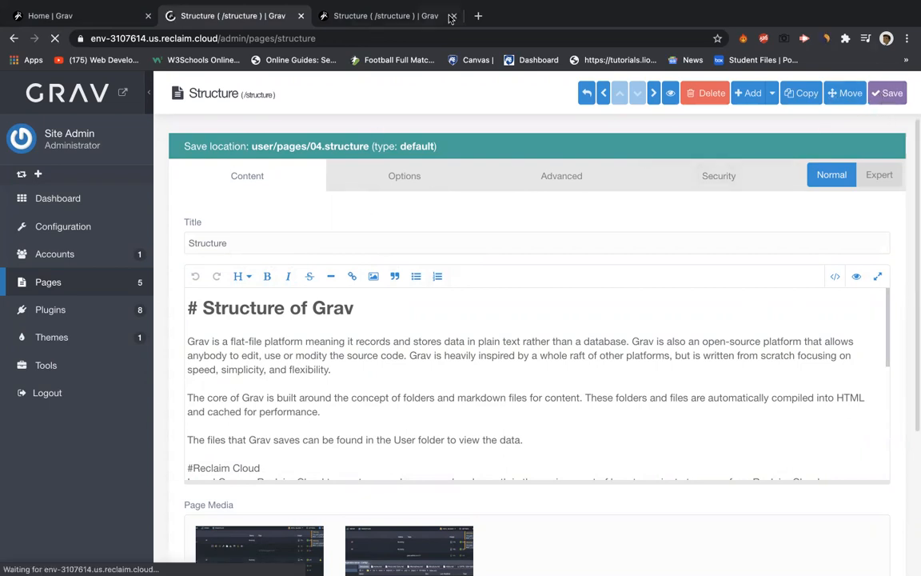
# Open the live Grav site and look through its Home, Procs & Cons and Alternatives pages
pyautogui.click(122, 92)
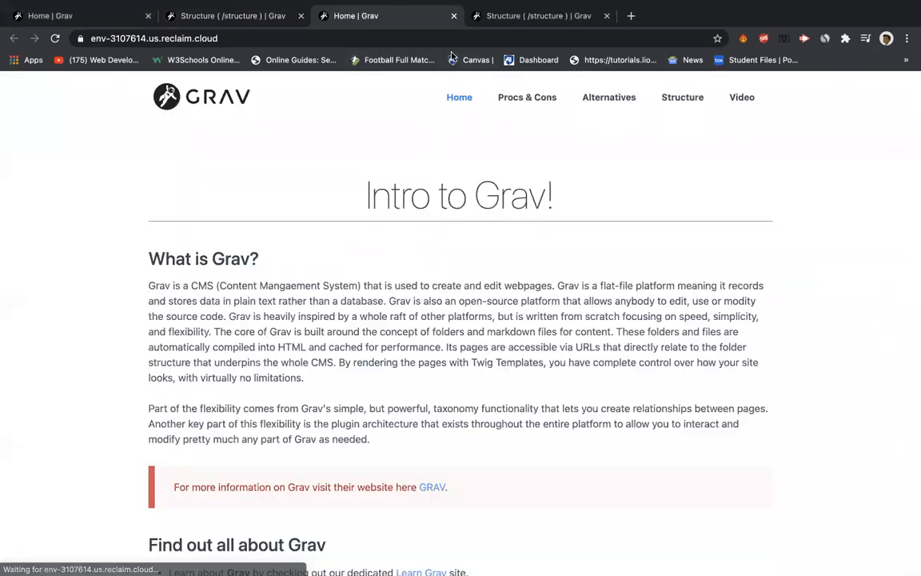
pyautogui.scroll(-5, 380, 346)
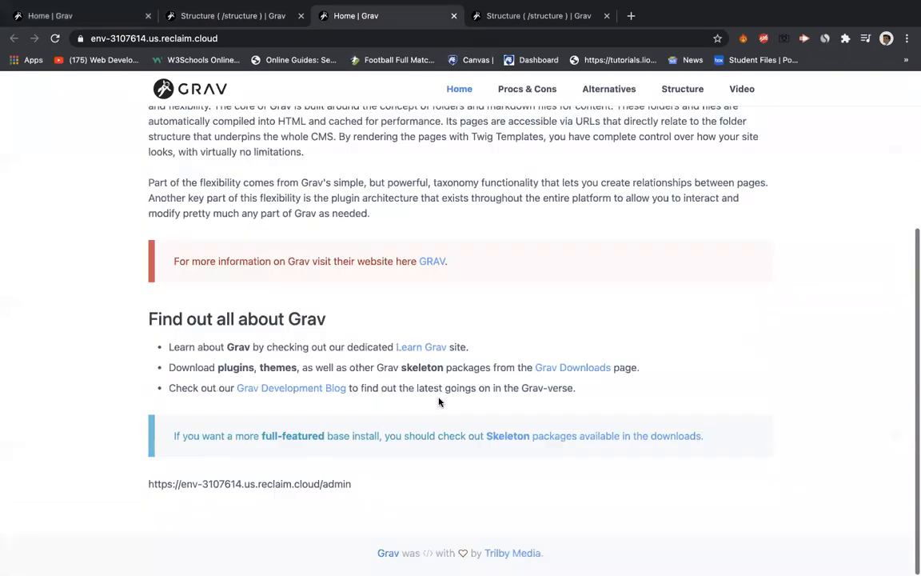
pyautogui.click(529, 92)
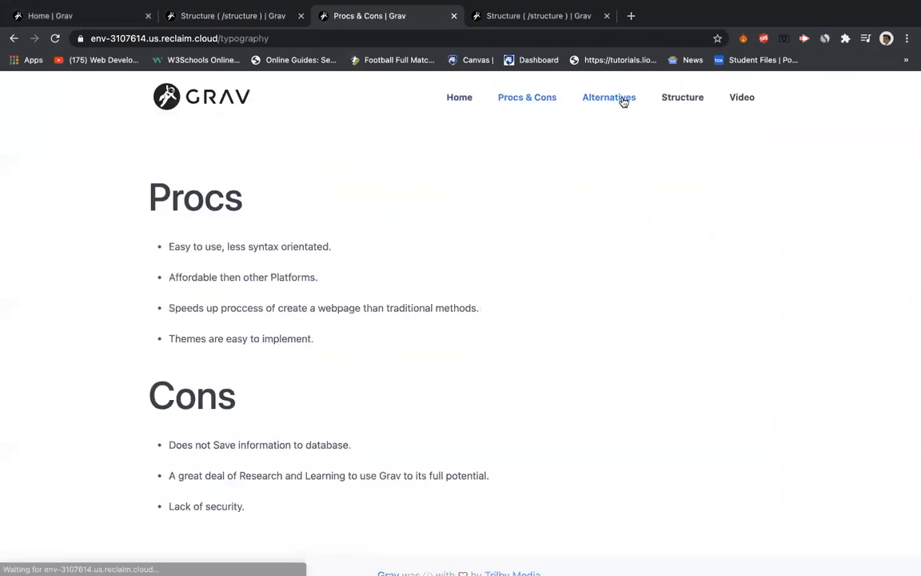
pyautogui.click(624, 102)
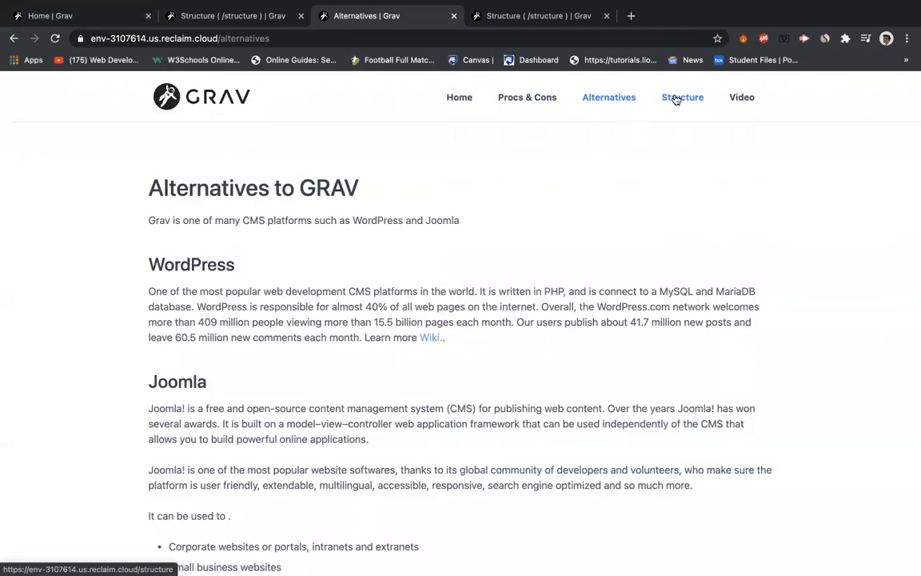
pyautogui.scroll(-5, 425, 393)
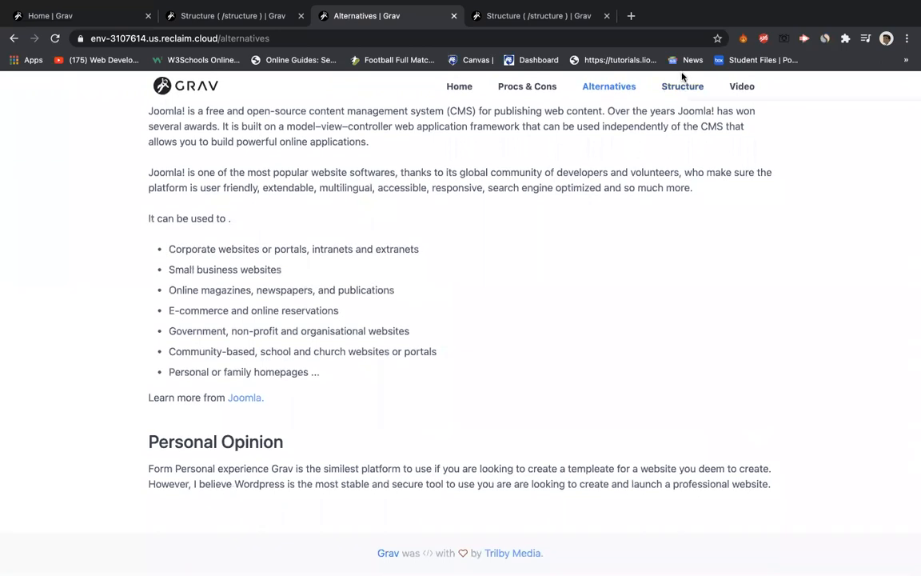
# View the live site's Structure page through its last screenshot and open the Video page
pyautogui.click(689, 88)
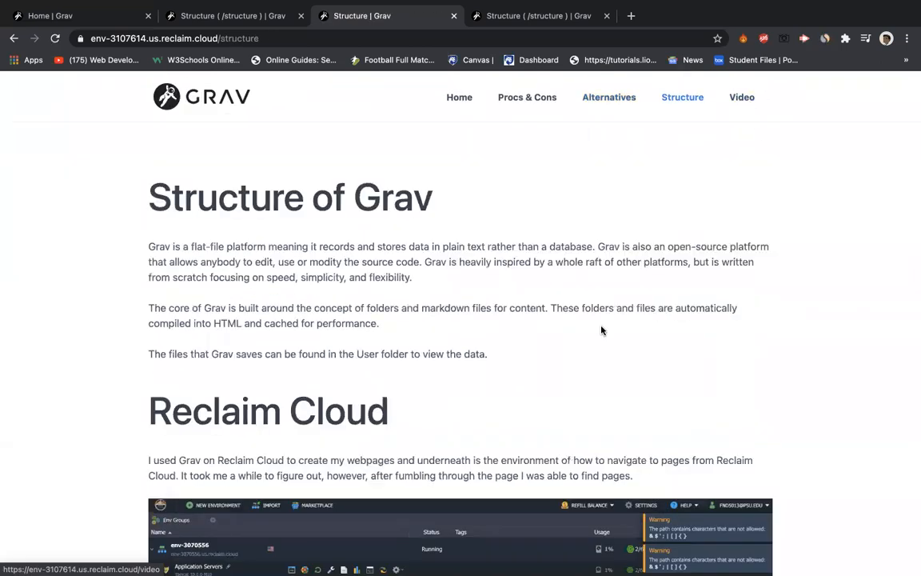
pyautogui.scroll(-8, 601, 330)
pyautogui.scroll(-4, 601, 330)
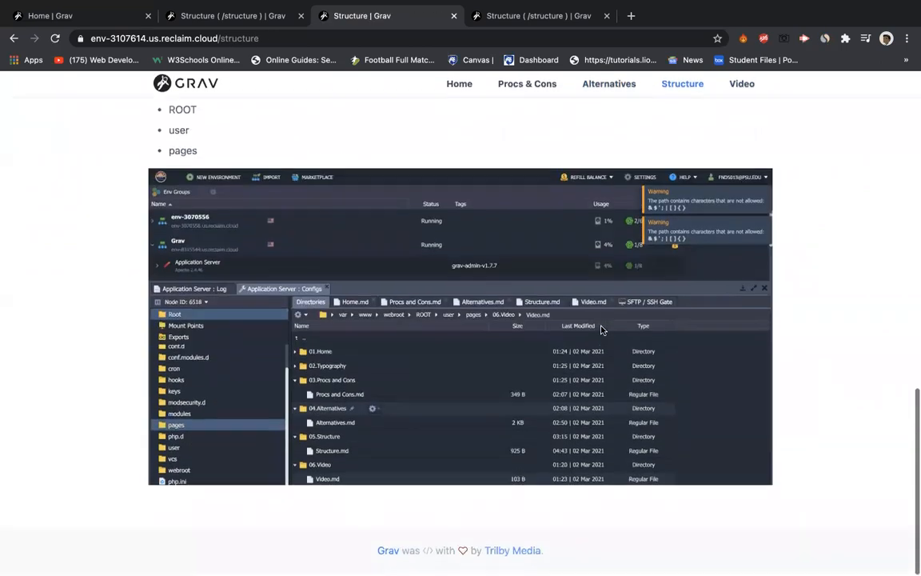
pyautogui.scroll(6, 718, 155)
pyautogui.click(743, 87)
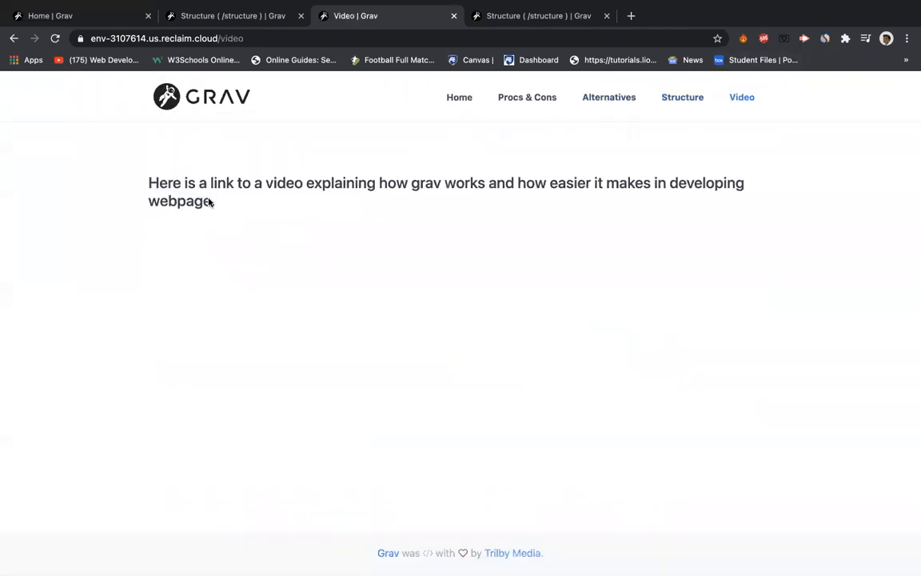